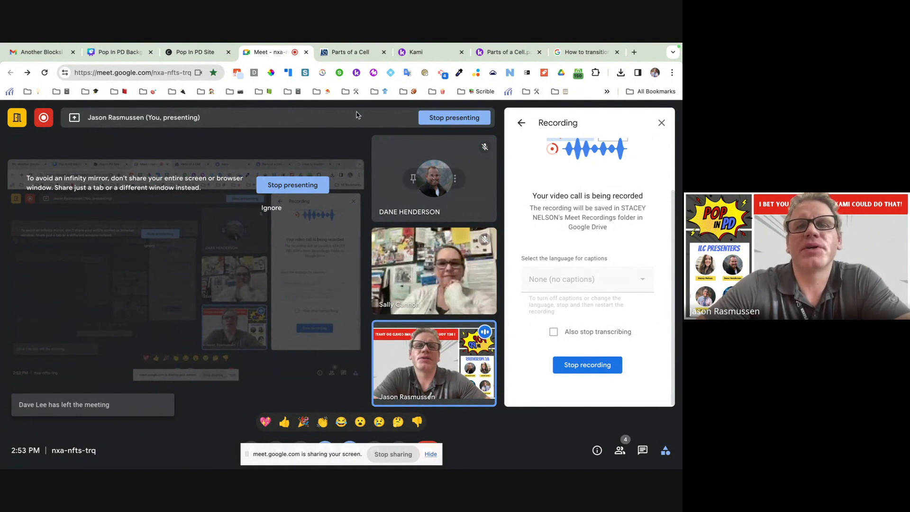
Switch to the Canvas assignment page, reload it and go to the Kami course's home page
left_click(354, 53)
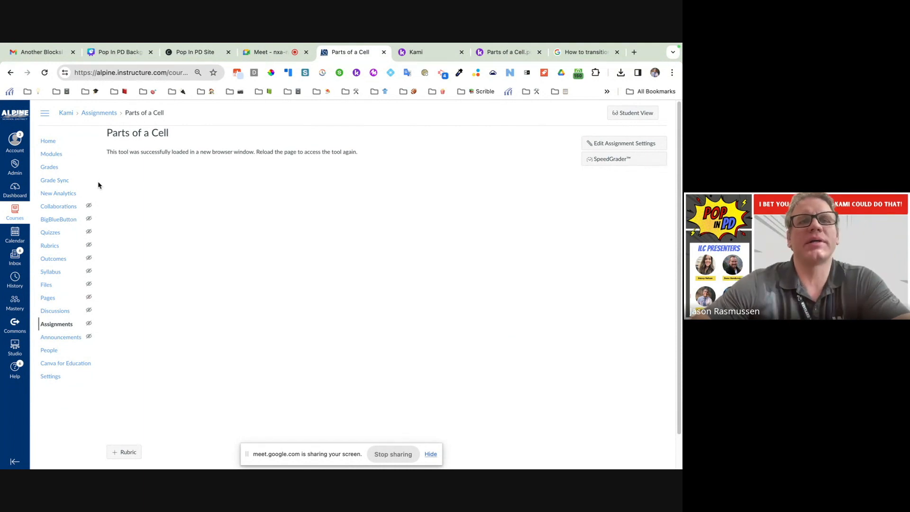
left_click(45, 73)
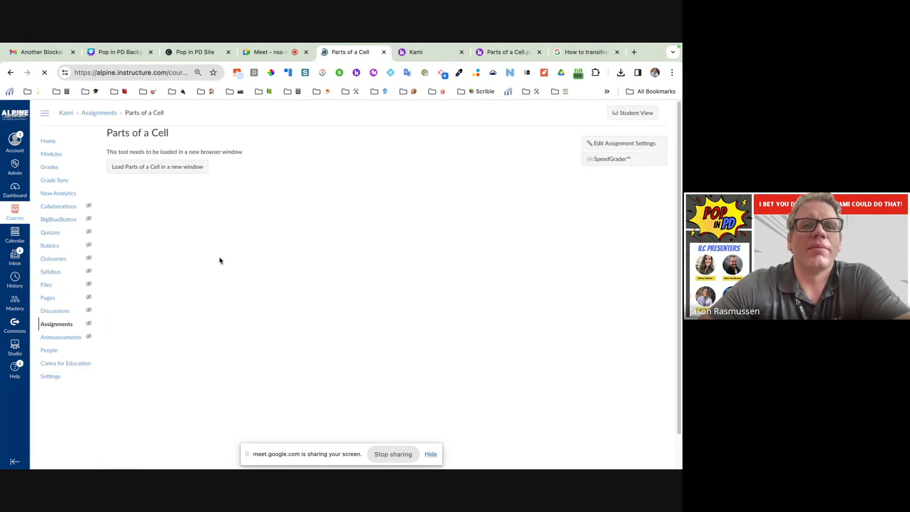
left_click(65, 114)
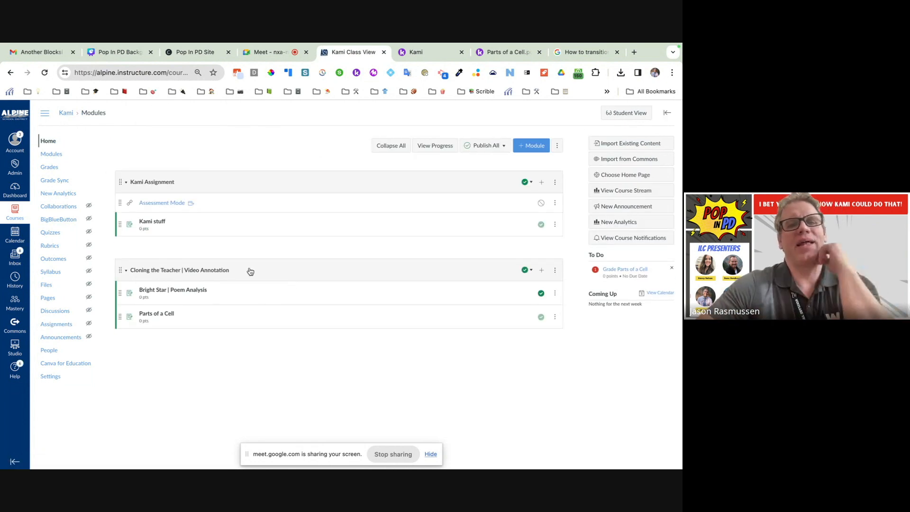
left_click(158, 226)
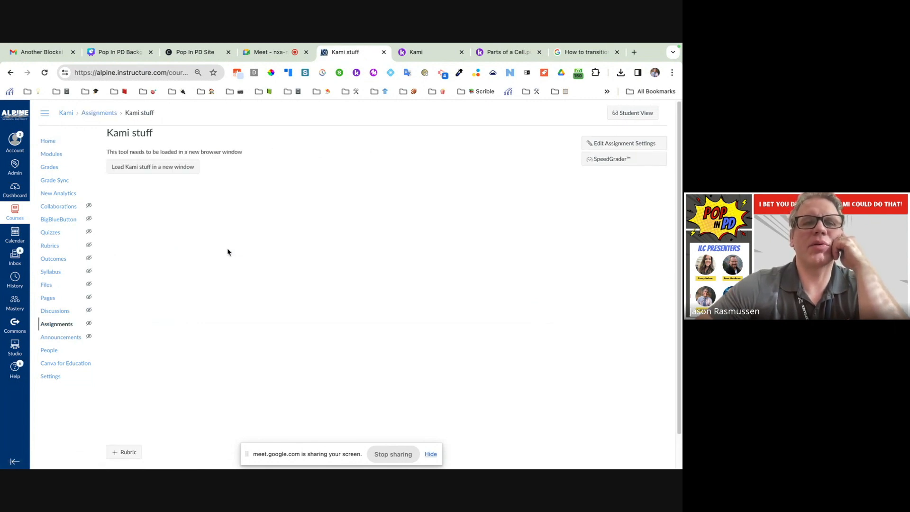
left_click(175, 170)
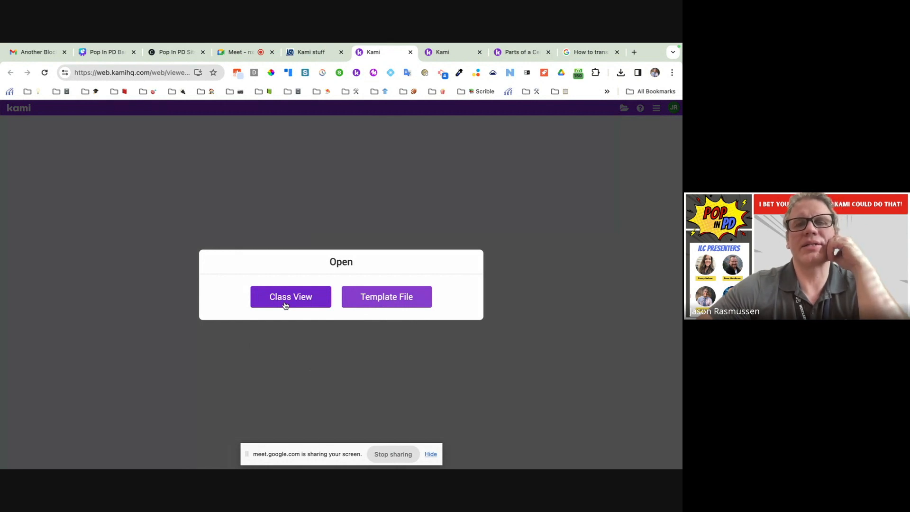
left_click(318, 58)
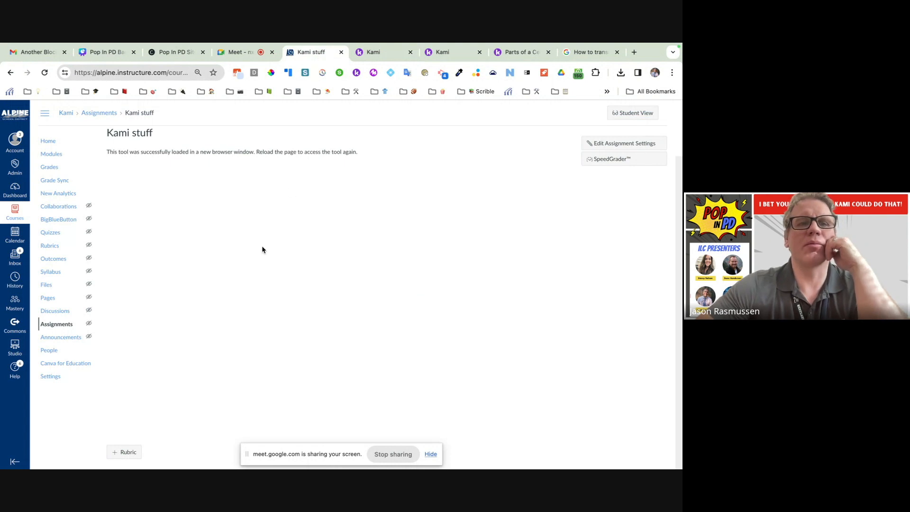
left_click(52, 156)
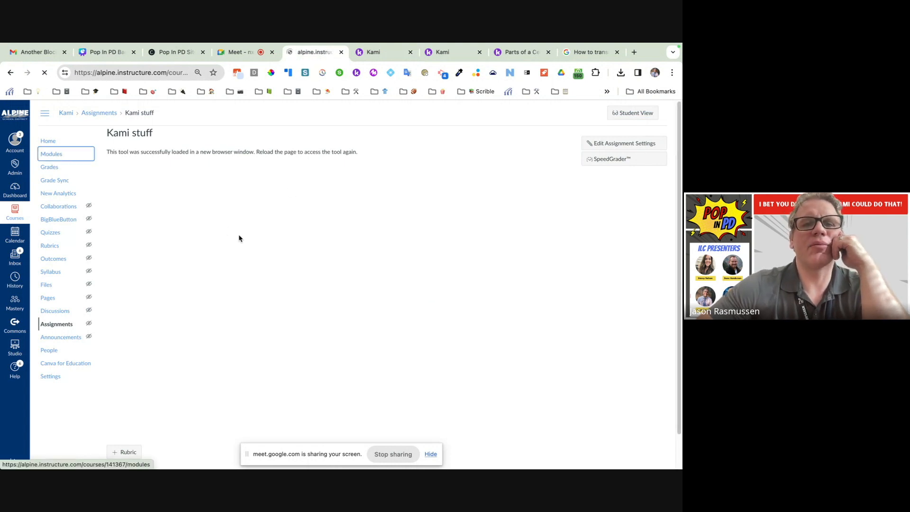
Open the "Bright Star | Poem Analysis" assignment and load it in a new window
left_click(183, 293)
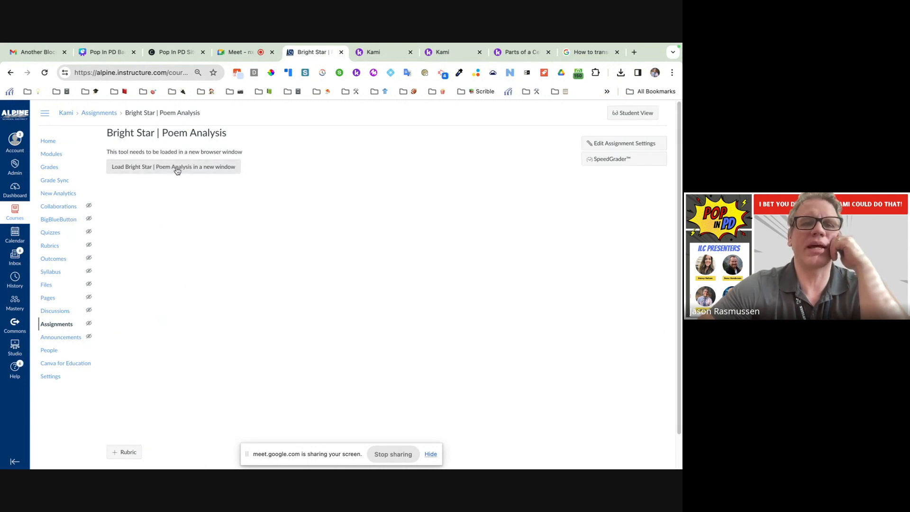
left_click(176, 168)
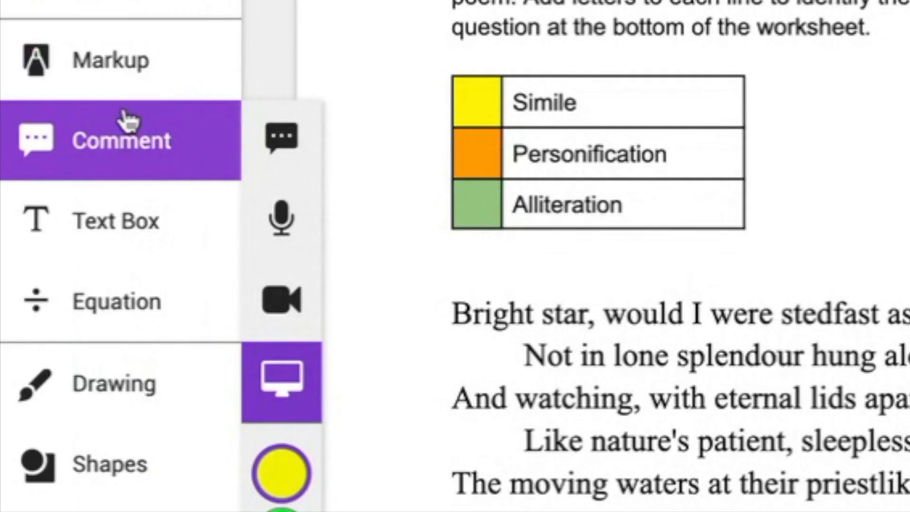
Place a screen-capture comment beside the worksheet title and start recording by sharing the entire screen
left_click(120, 143)
left_click(127, 142)
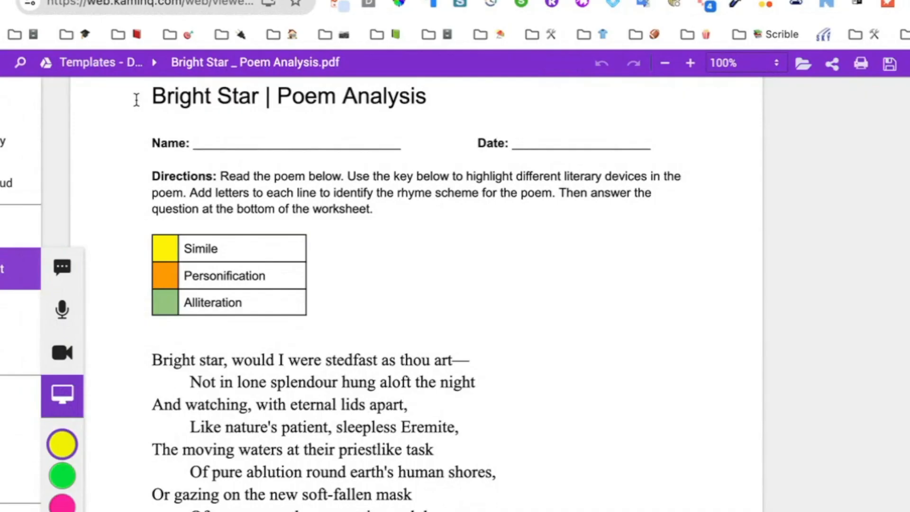
left_click(124, 126)
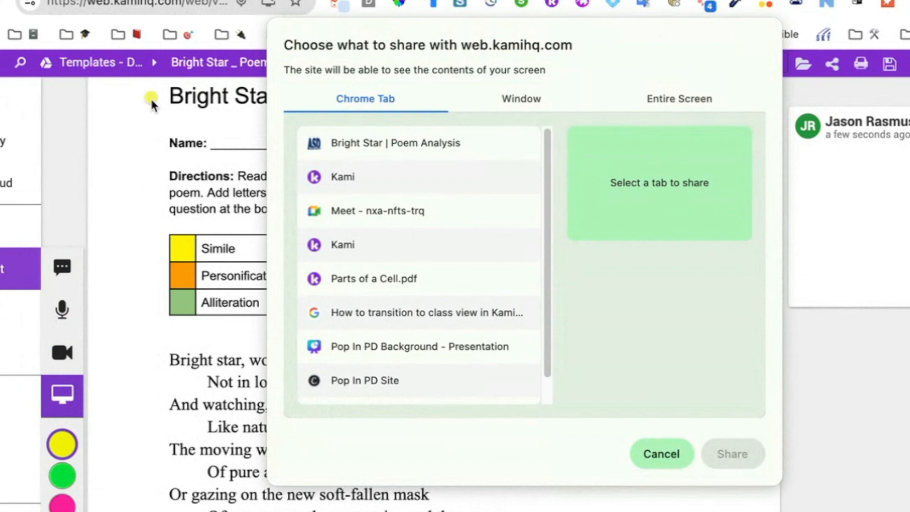
left_click(682, 101)
left_click(475, 210)
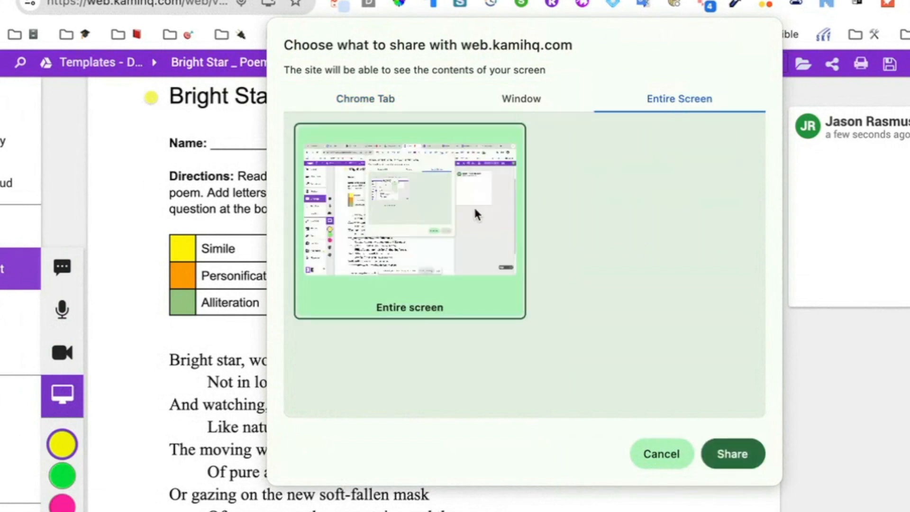
left_click(740, 456)
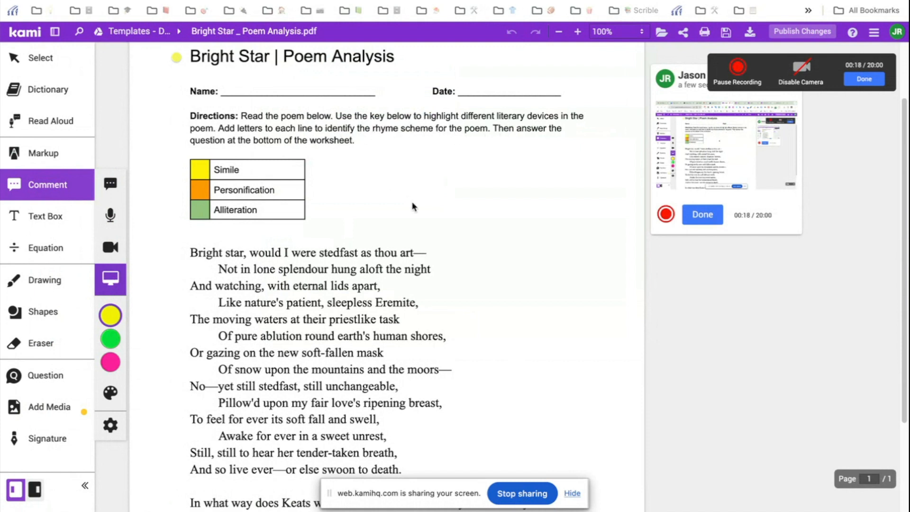
Highlight the similes "would I were stedfast as thou art—" and "Like nature's patient, sleepless Eremite," in yellow
scroll(412, 207, "down", 1)
scroll(412, 207, "up", 1)
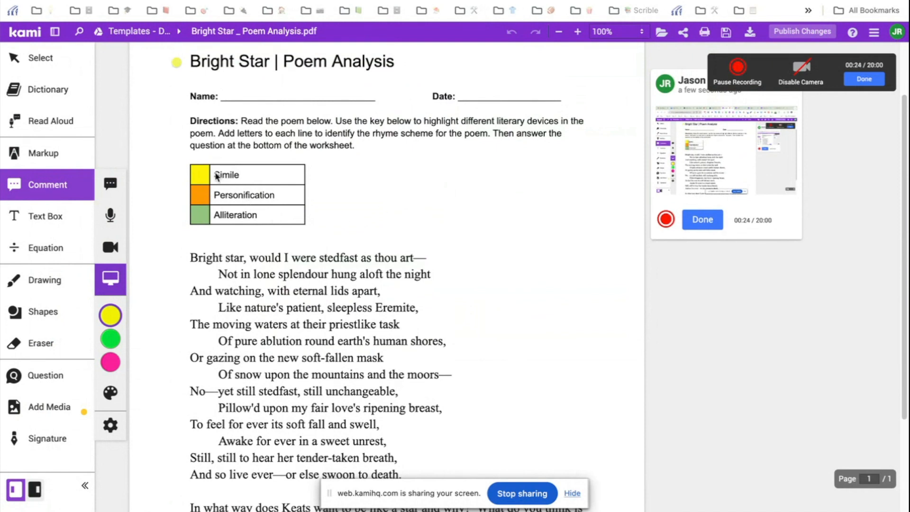
left_click(45, 155)
left_click(111, 339)
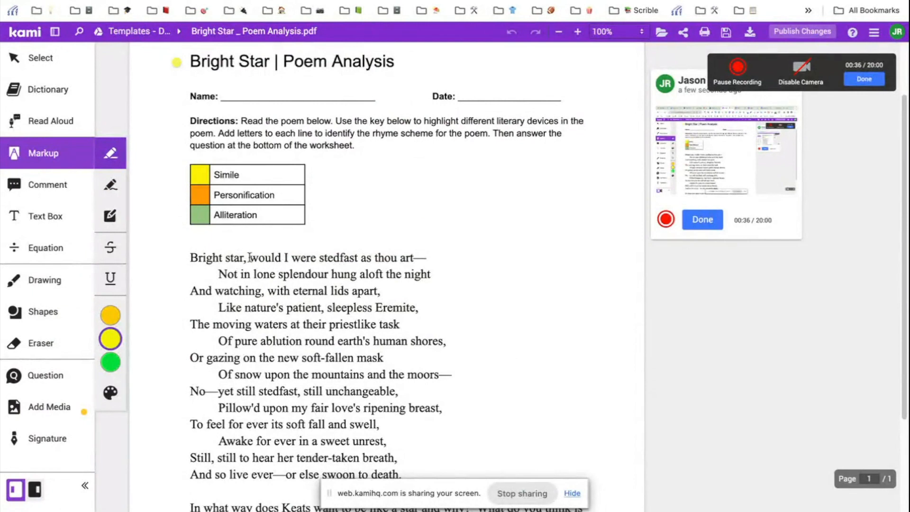
left_click_drag(251, 260, 428, 262)
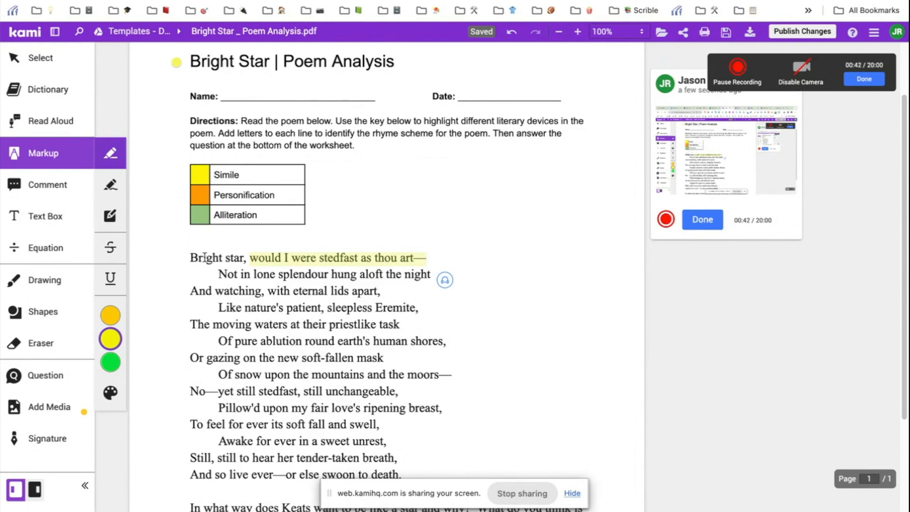
left_click_drag(218, 310, 420, 307)
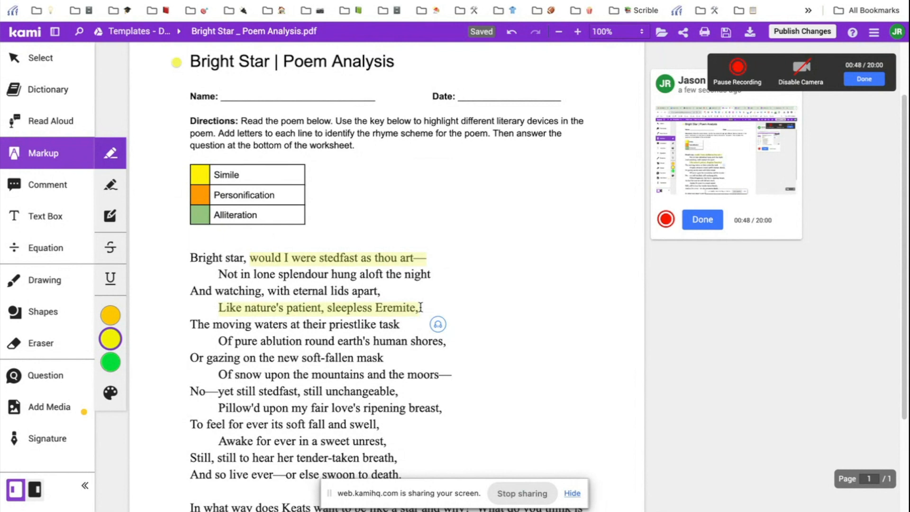
Highlight the personification phrases "And watching, with eternal lids apart," and "at their priestlike task" in orange
left_click(113, 318)
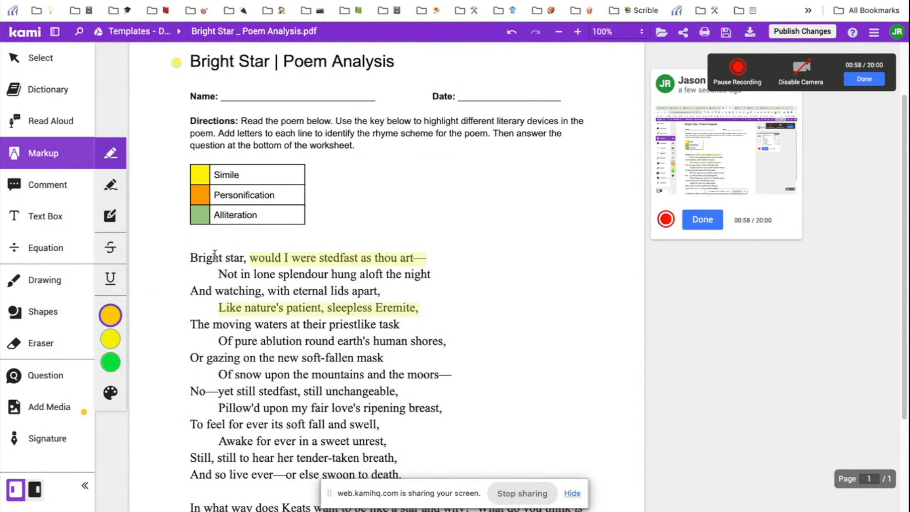
left_click_drag(188, 290, 388, 299)
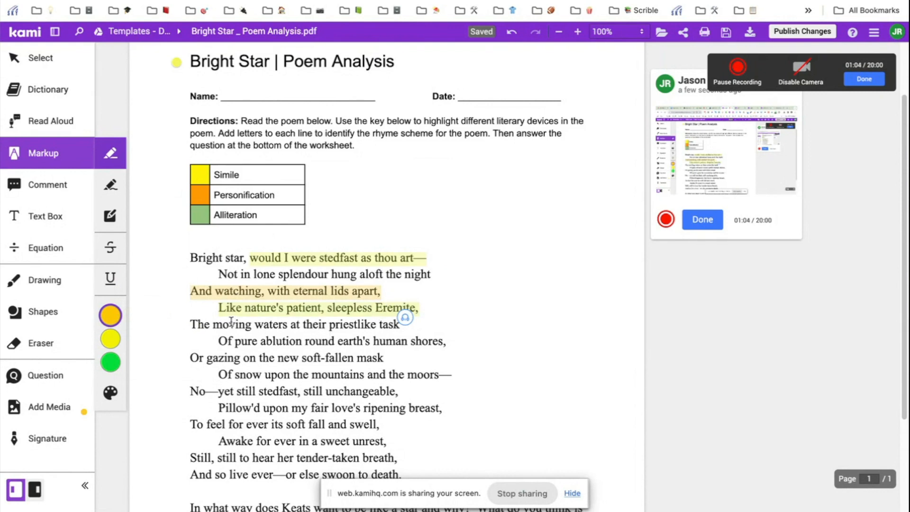
left_click_drag(288, 327, 401, 327)
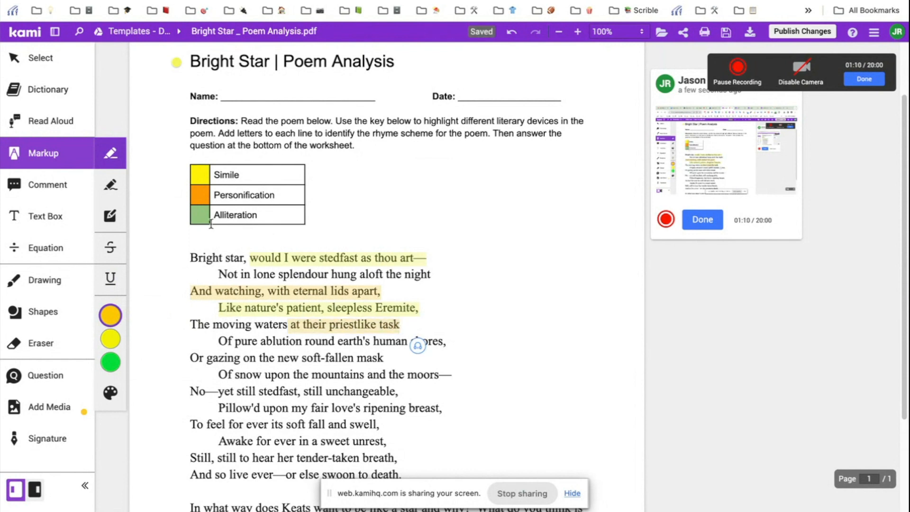
Highlight the alliterations "still stedfast, still", "tender-taken" and "mountains and the moors" in green
left_click(110, 362)
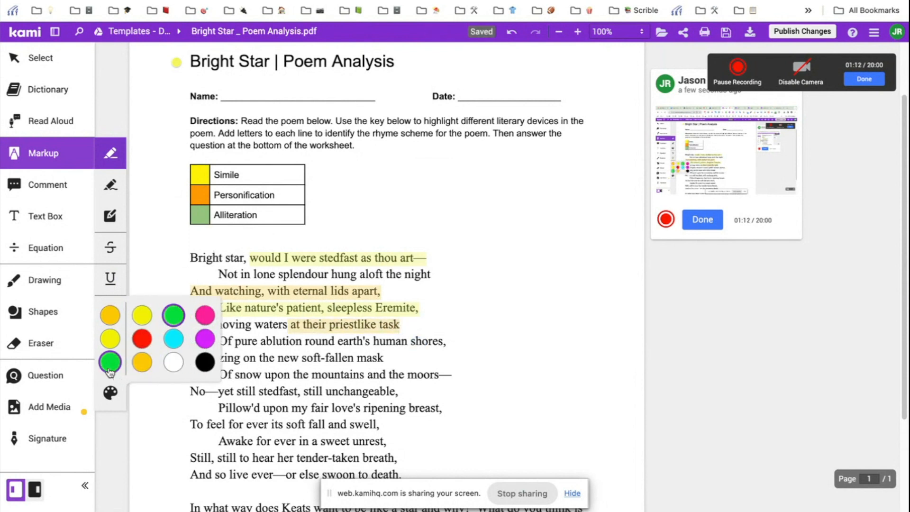
scroll(367, 366, "down", 1)
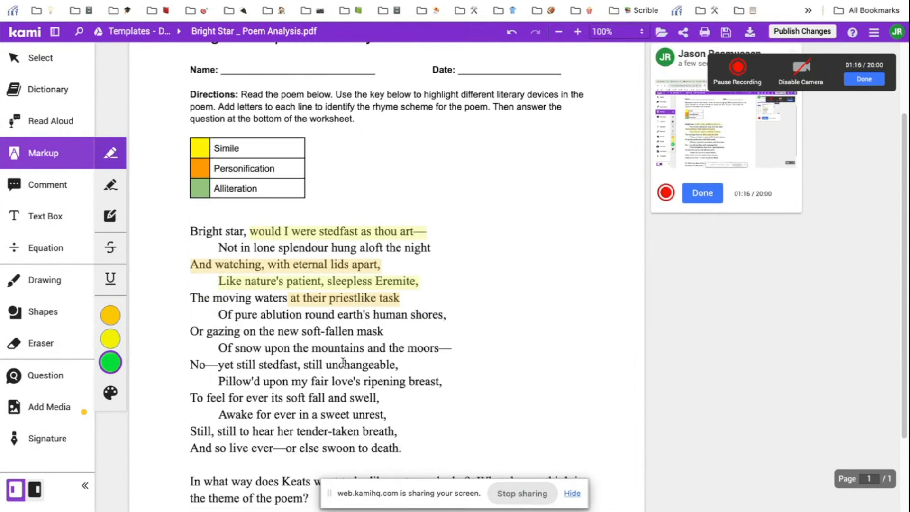
left_click_drag(235, 366, 325, 366)
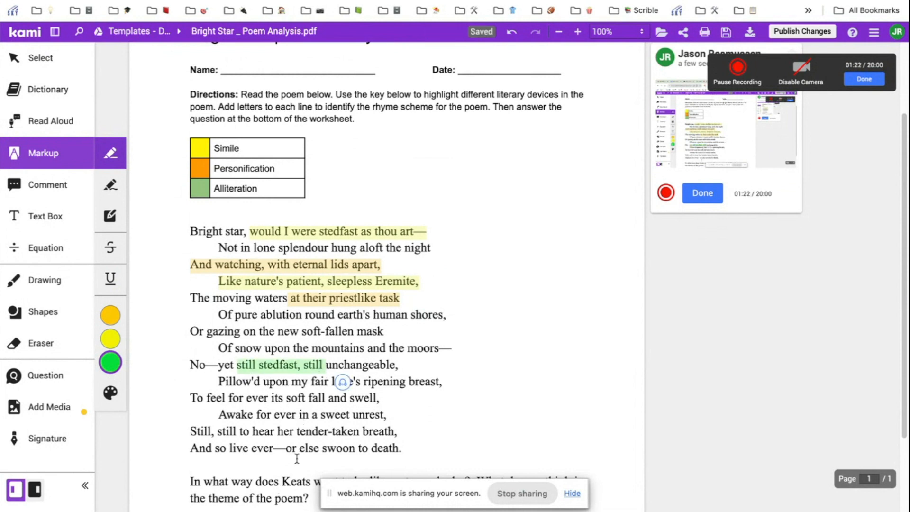
left_click_drag(296, 431, 359, 432)
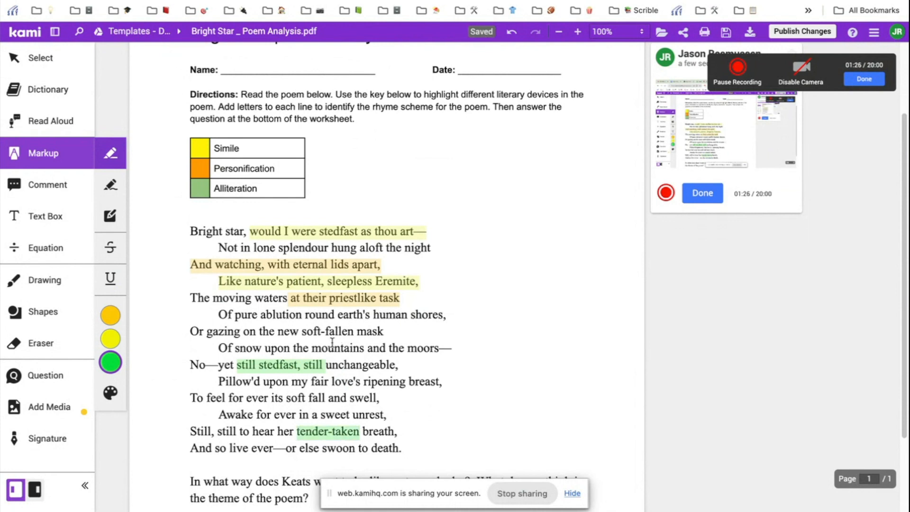
left_click_drag(312, 348, 440, 356)
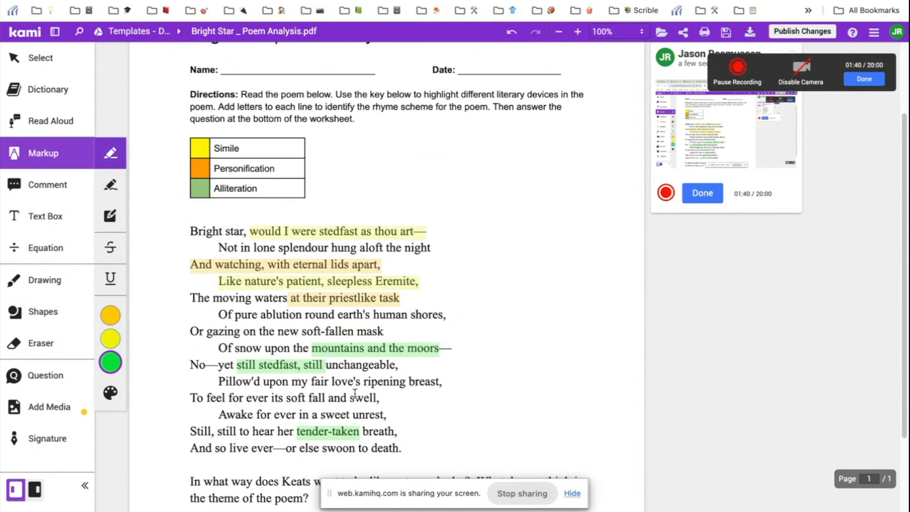
Show the question at the end of the worksheet and finish the comment's screen recording
scroll(355, 393, "down", 3)
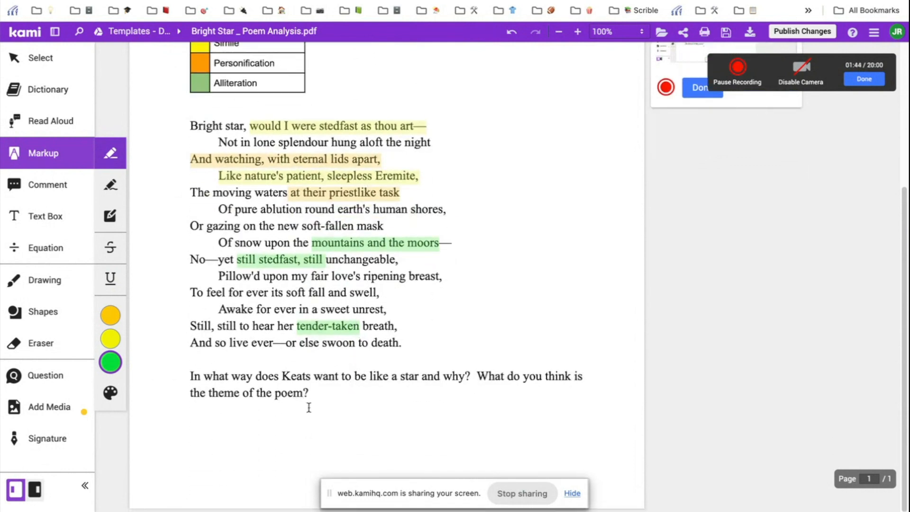
scroll(308, 408, "up", 3)
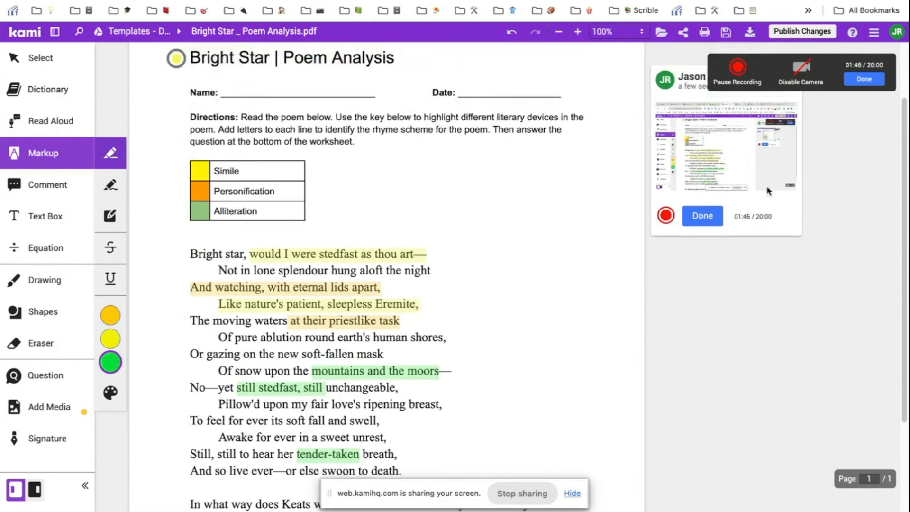
left_click(864, 79)
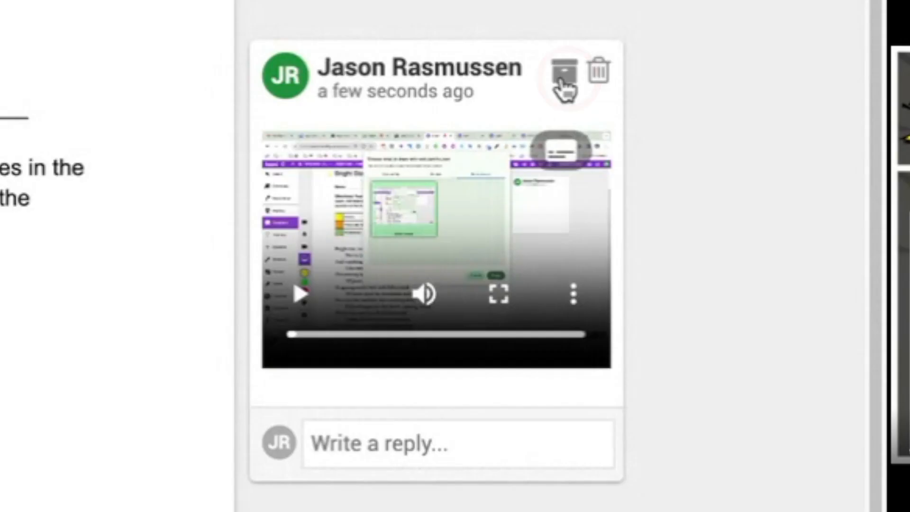
Save the video comment to the annotation bank under the name "Poem Analysis"
left_click(584, 201)
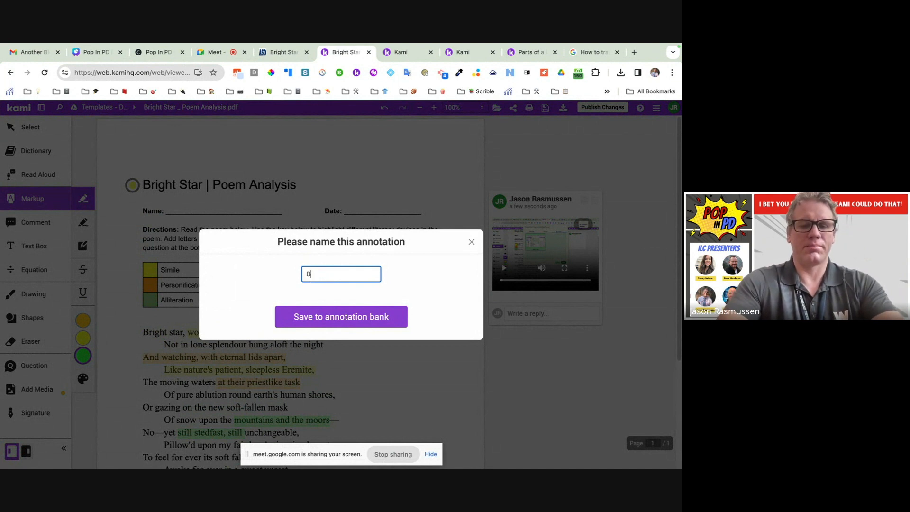
type("oem Analysis")
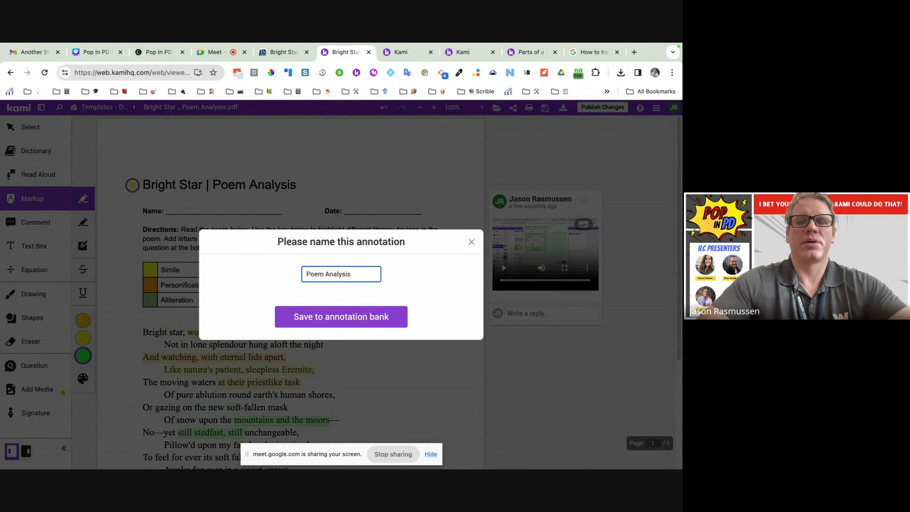
left_click(335, 318)
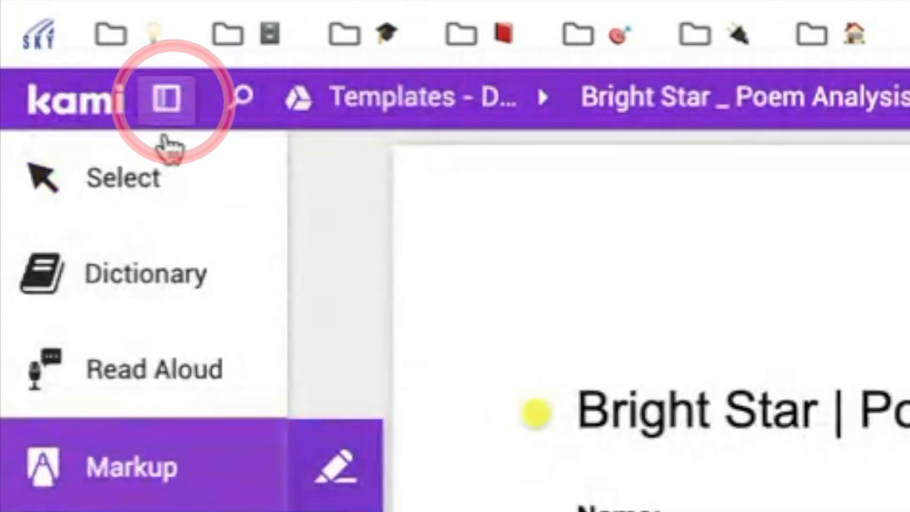
Show the document sidebar with the page thumbnail and hide it again
left_click(159, 121)
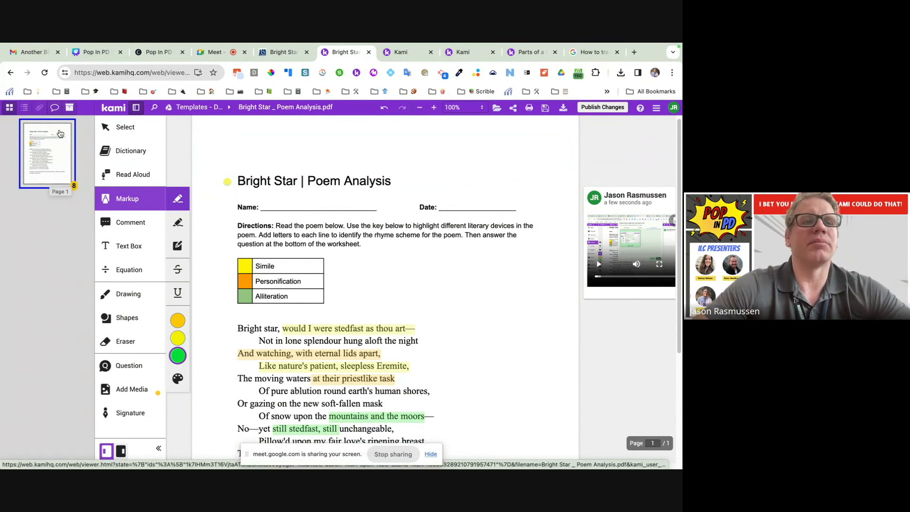
left_click(136, 108)
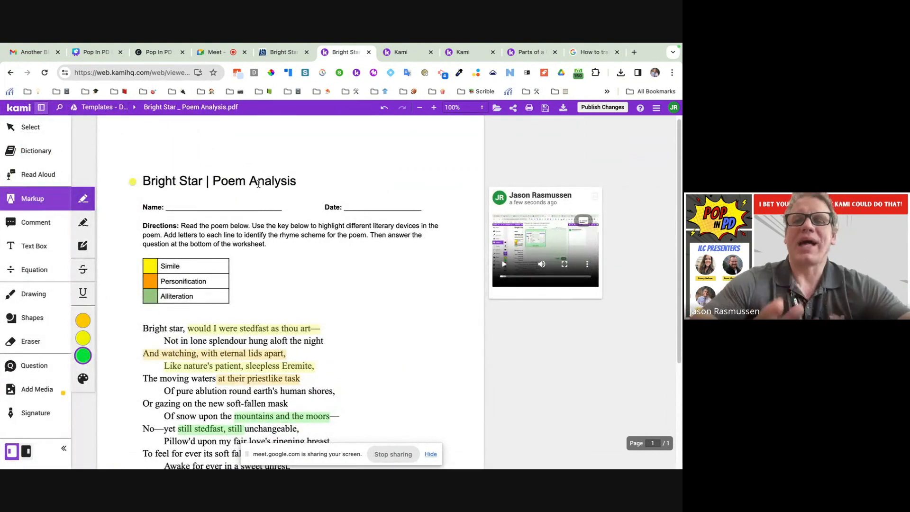
Switch back to Canvas and open the Kami course's modules
left_click(281, 54)
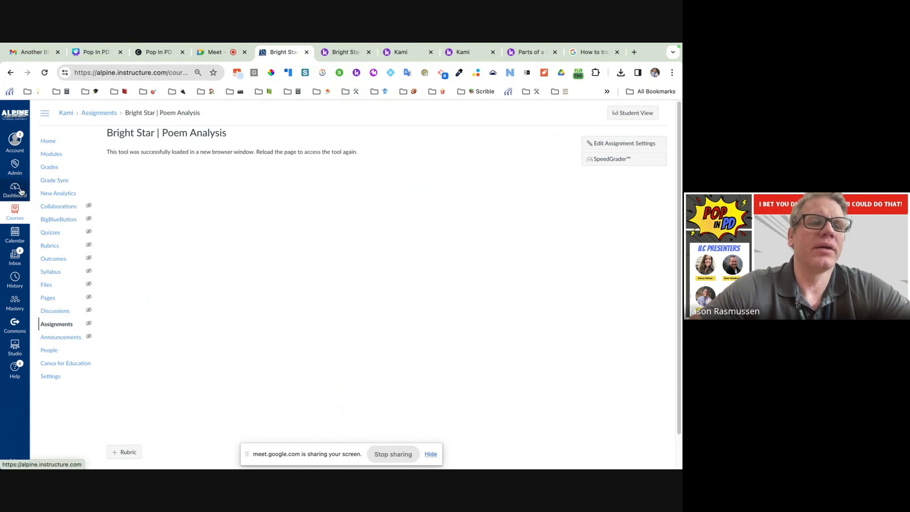
left_click(52, 154)
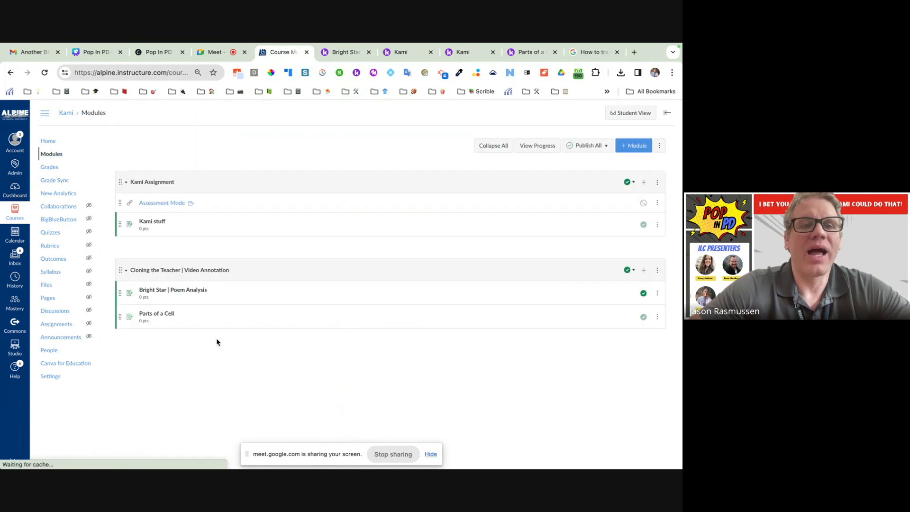
Open the "Parts of a Cell" assignment from the module in Kami's Class View and show the worksheet's answer table
left_click(162, 314)
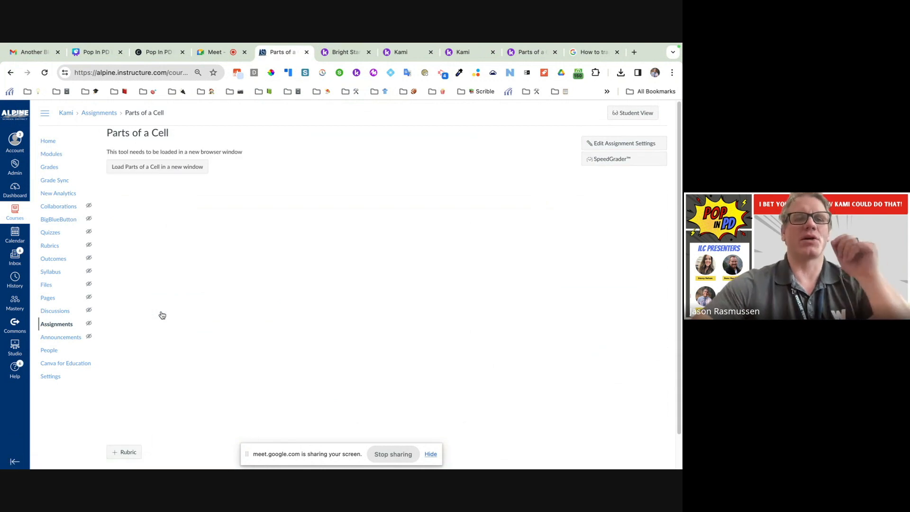
left_click(175, 175)
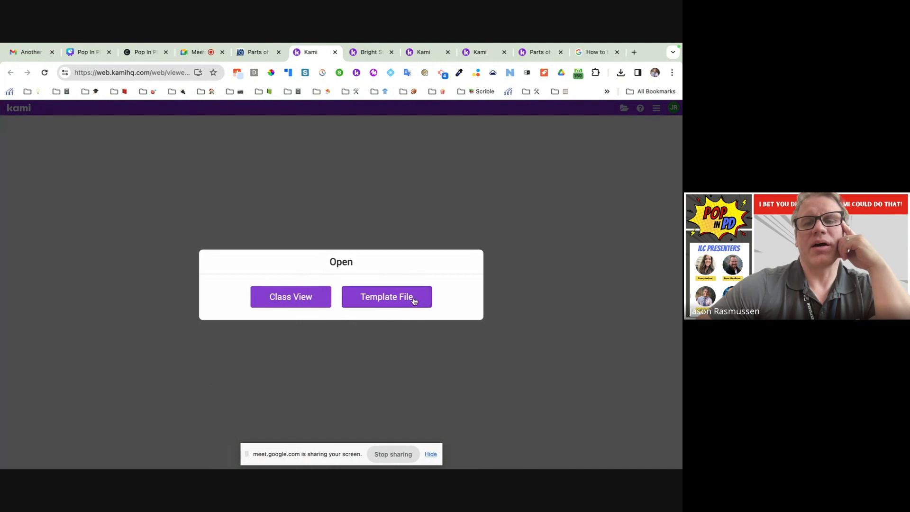
left_click(301, 305)
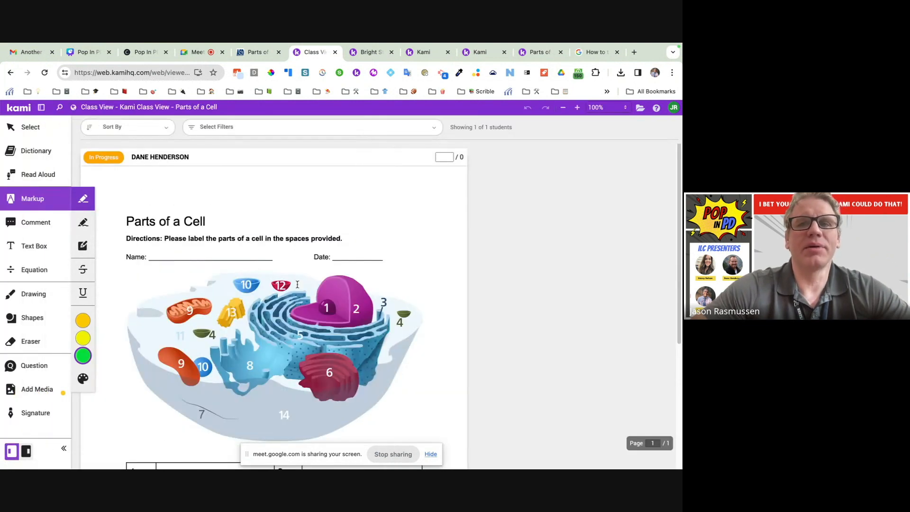
scroll(304, 284, "down", 5)
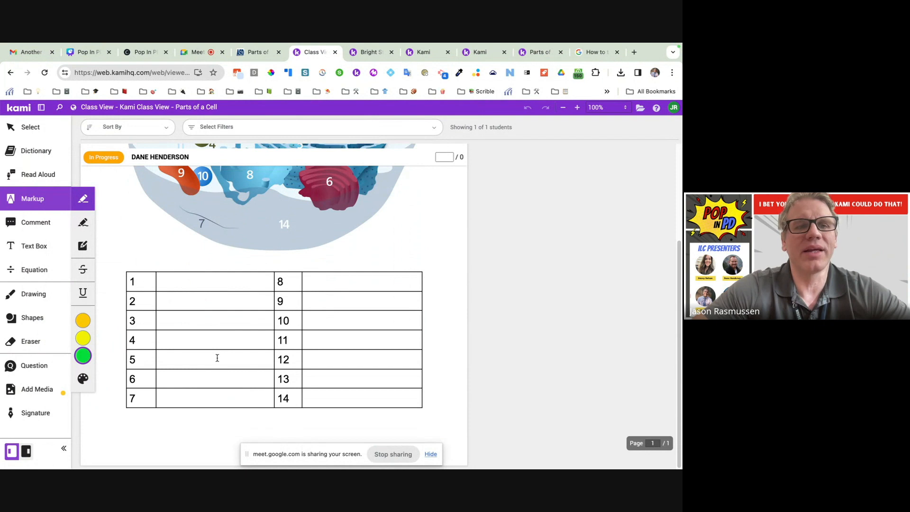
Start recording a webcam video comment beside the "Parts of a Cell" title on the student's worksheet
left_click(41, 226)
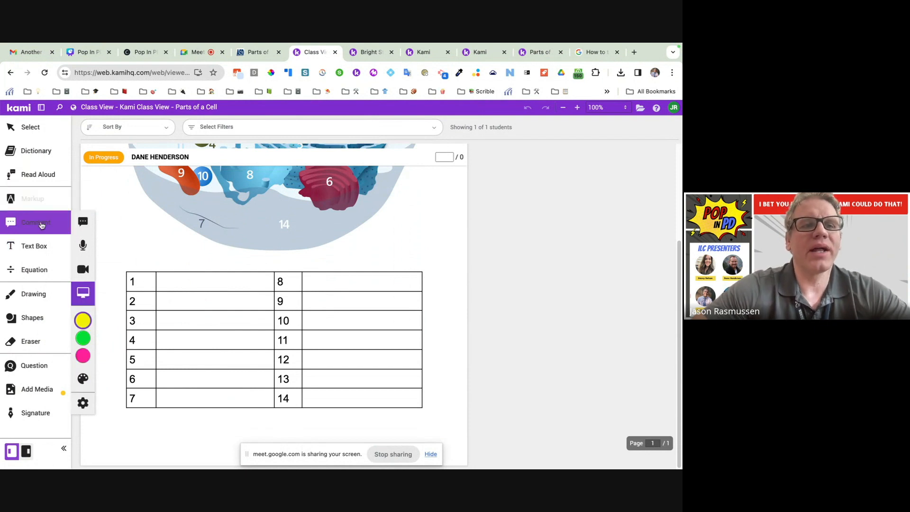
left_click(83, 273)
scroll(203, 270, "up", 3)
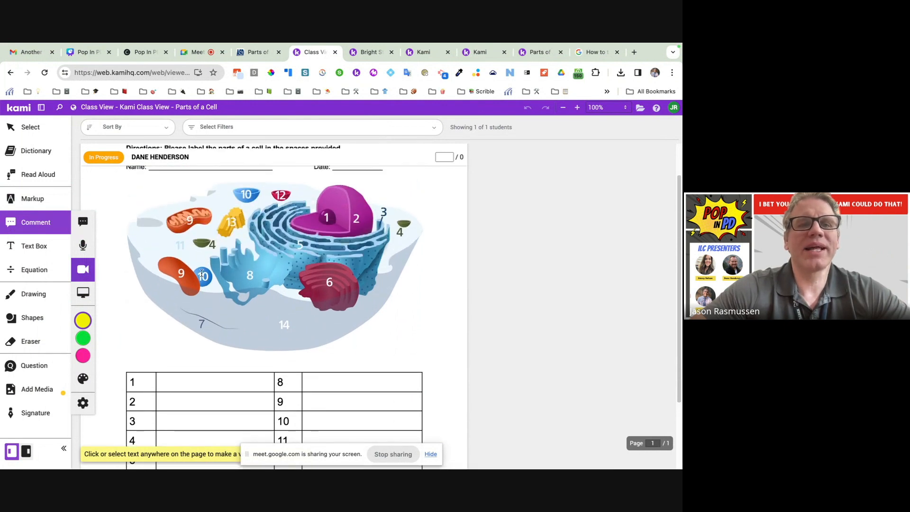
scroll(153, 205, "up", 2)
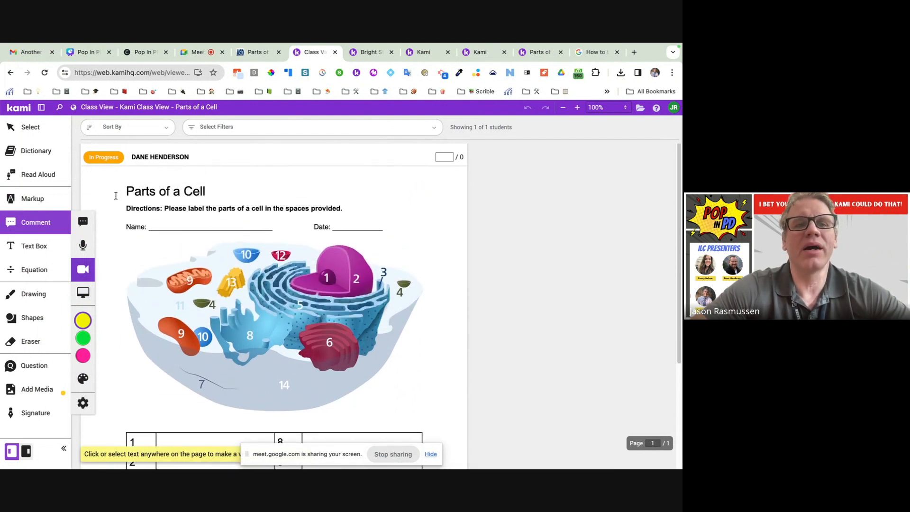
left_click(115, 192)
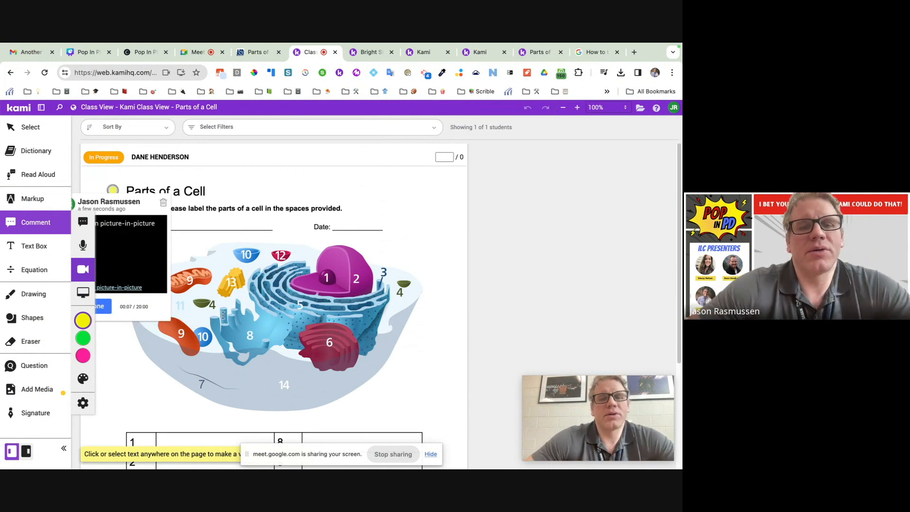
Show the answer table and cell diagram during the webcam recording and finish the video comment
scroll(222, 308, "down", 3)
scroll(222, 309, "up", 3)
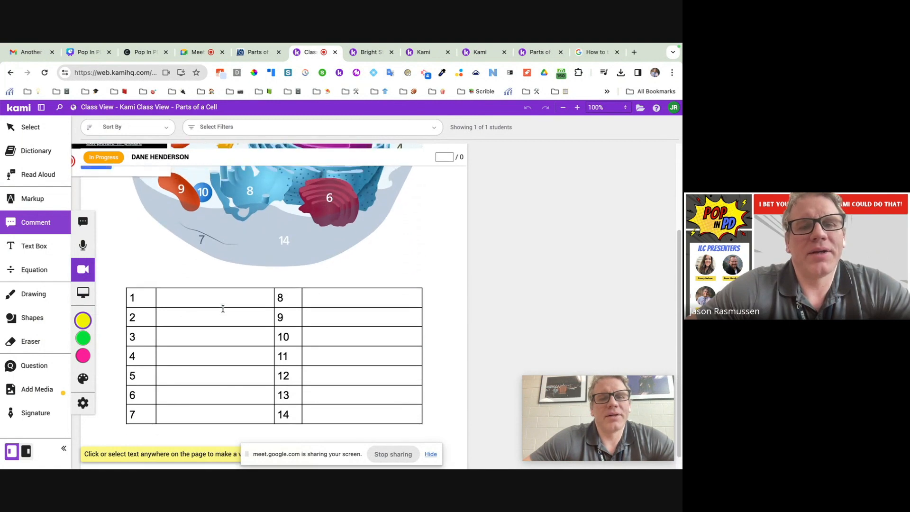
scroll(223, 308, "down", 3)
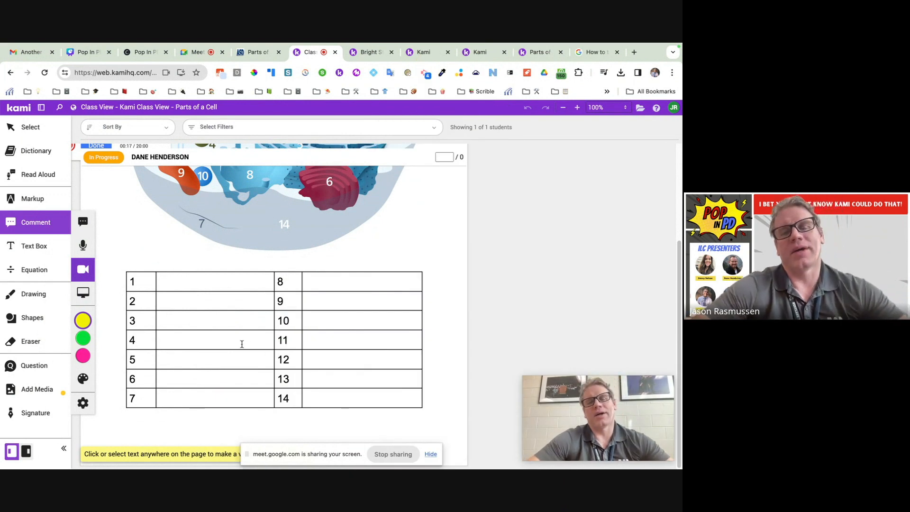
scroll(242, 344, "up", 4)
scroll(246, 337, "down", 2)
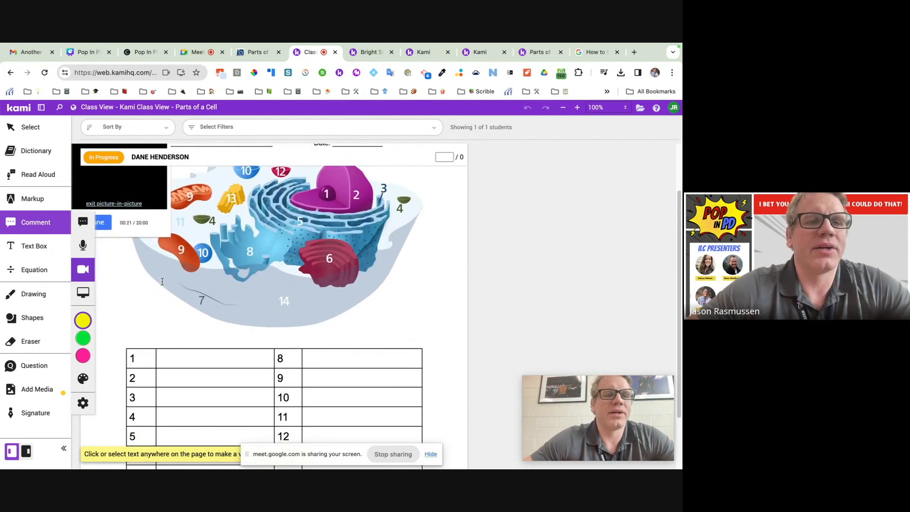
mouse_move(538, 415)
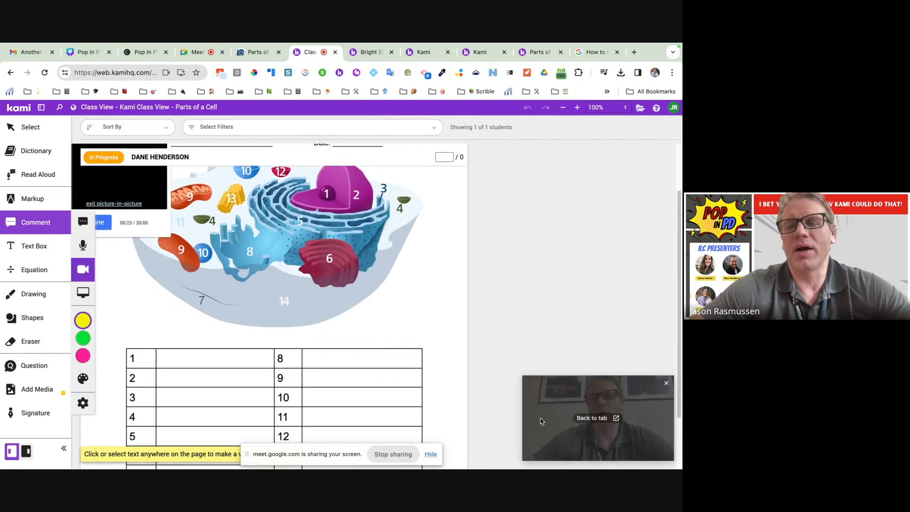
left_click(102, 226)
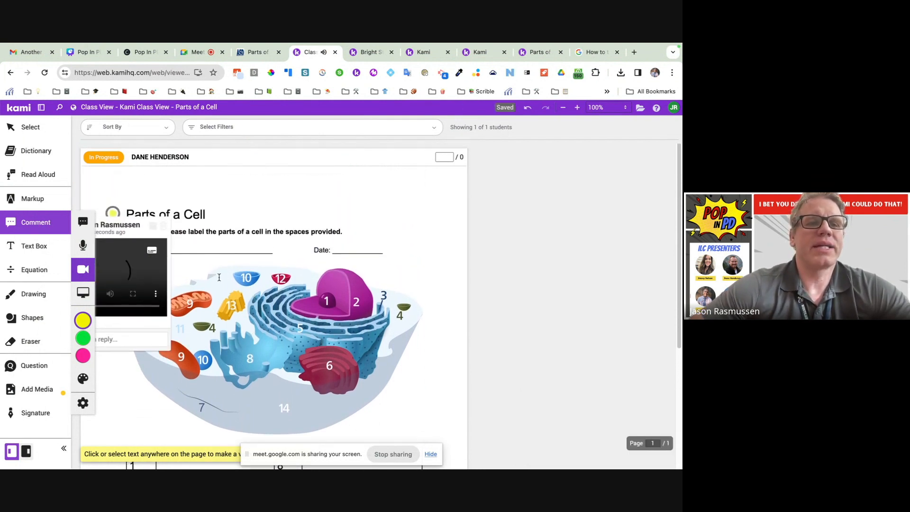
Start recording a second video comment on the worksheet's directions line and show the page below it
left_click(289, 236)
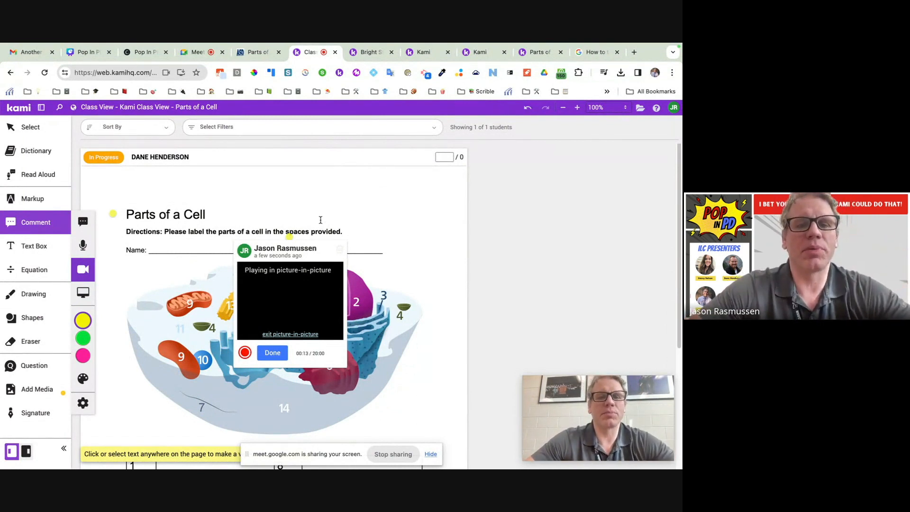
scroll(321, 220, "down", 3)
scroll(321, 223, "up", 3)
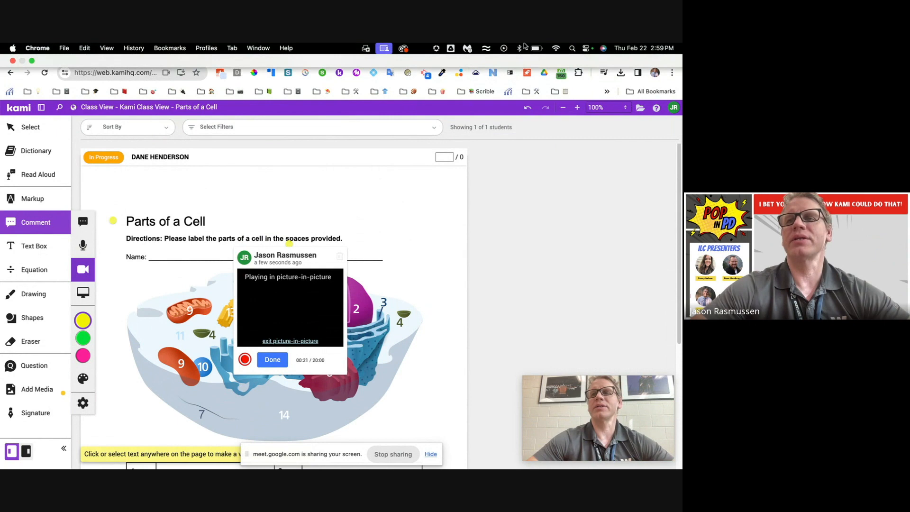
Switch to Canvas while the webcam recording keeps running and open the Kami course's modules
left_click(190, 56)
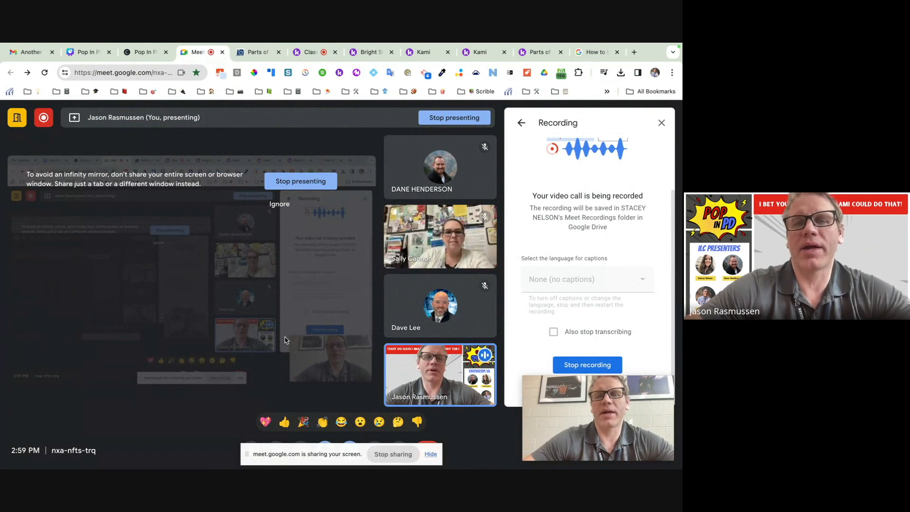
left_click(256, 56)
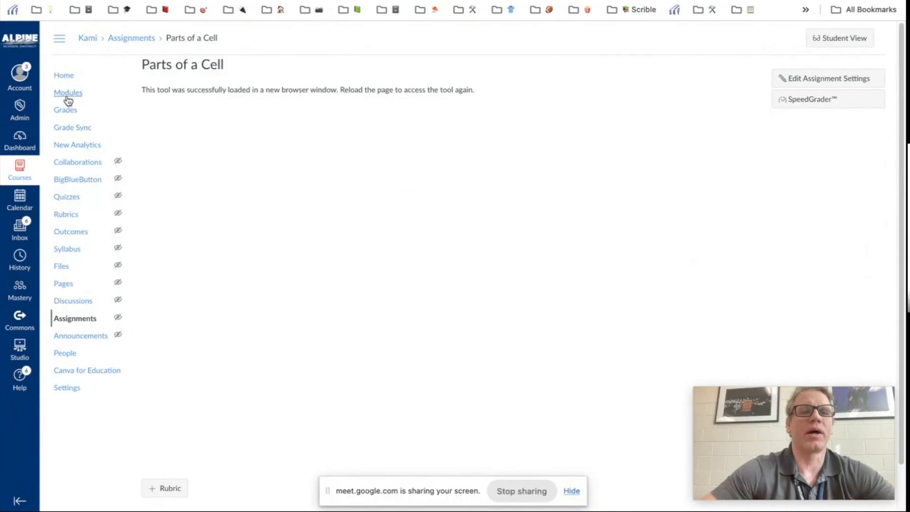
left_click(68, 94)
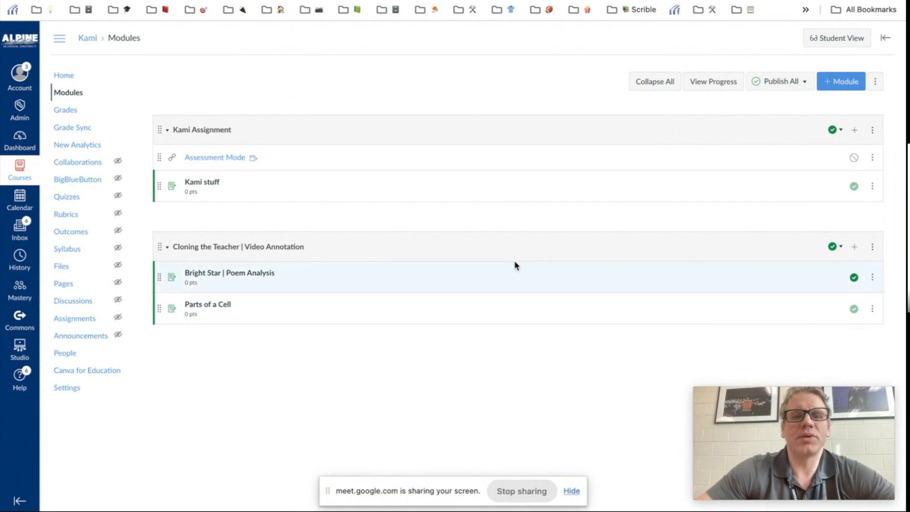
Add a new assignment named "Kami Assignment" to the "Cloning the Teacher | Video Annotation" module and publish it
left_click(855, 247)
left_click(349, 223)
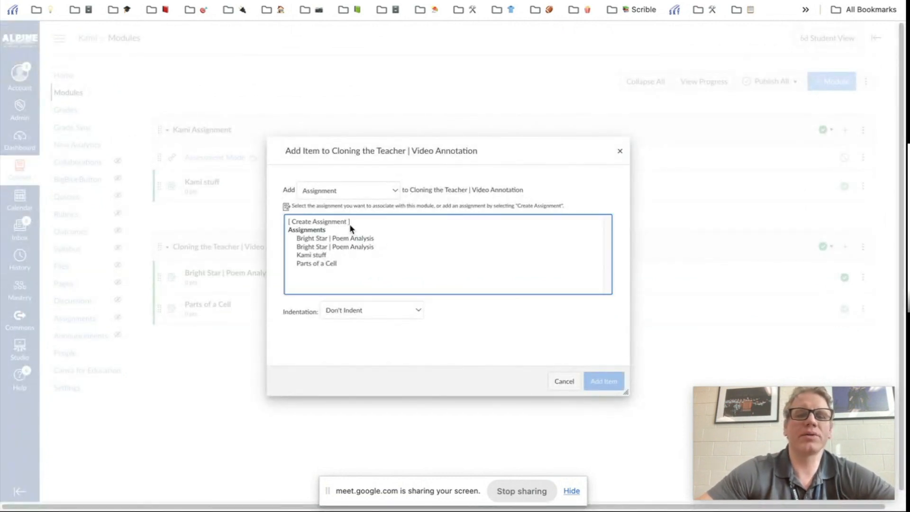
left_click(351, 316)
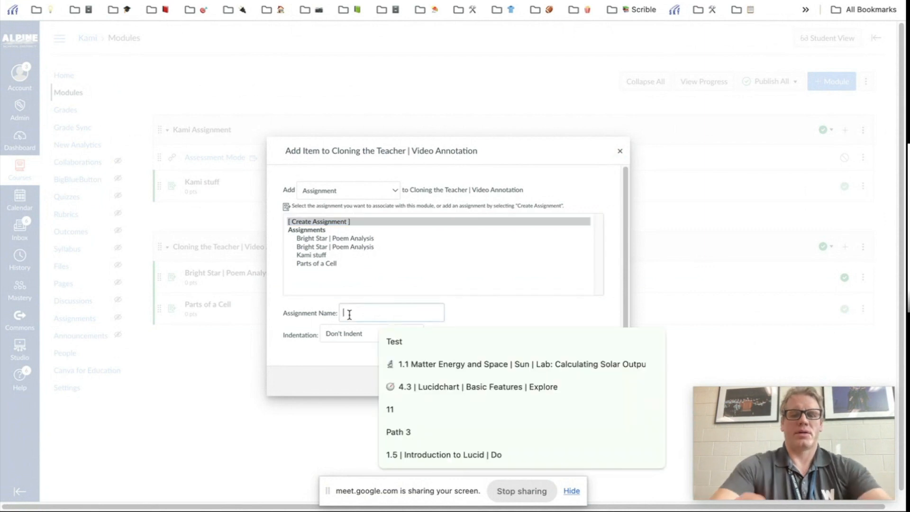
type("Kami")
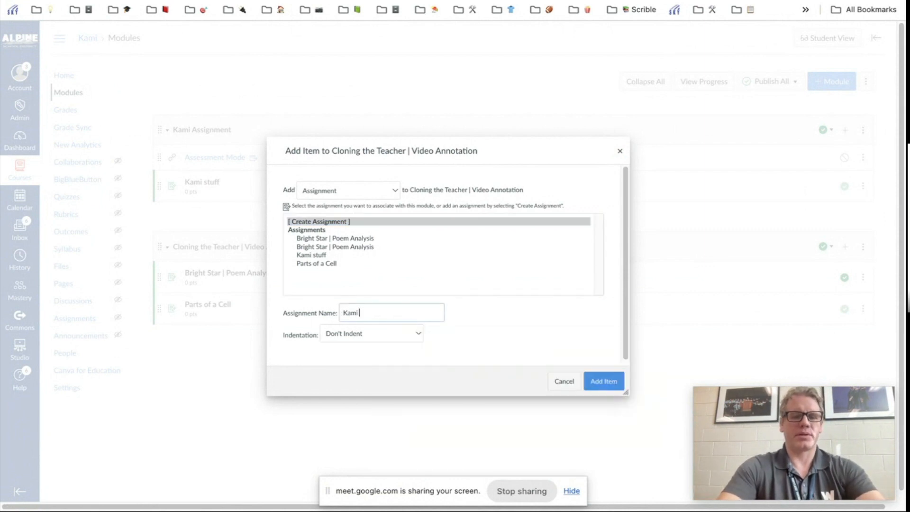
type(" Assignment")
left_click(605, 381)
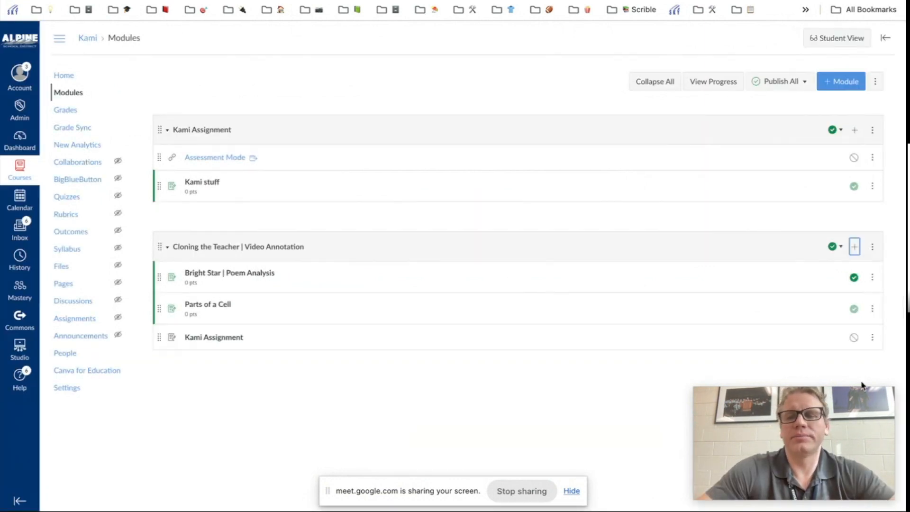
left_click(854, 337)
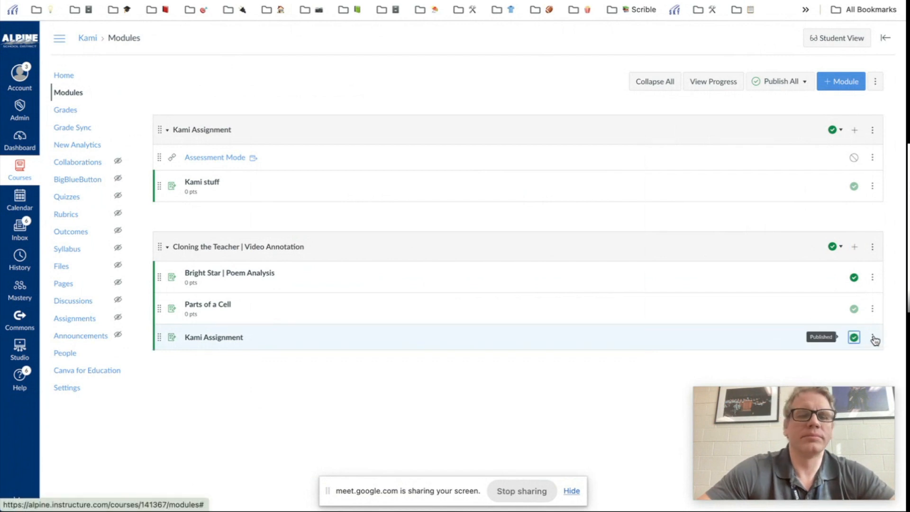
Open "Kami Assignment" for editing and set its submission type to External Tool
left_click(214, 338)
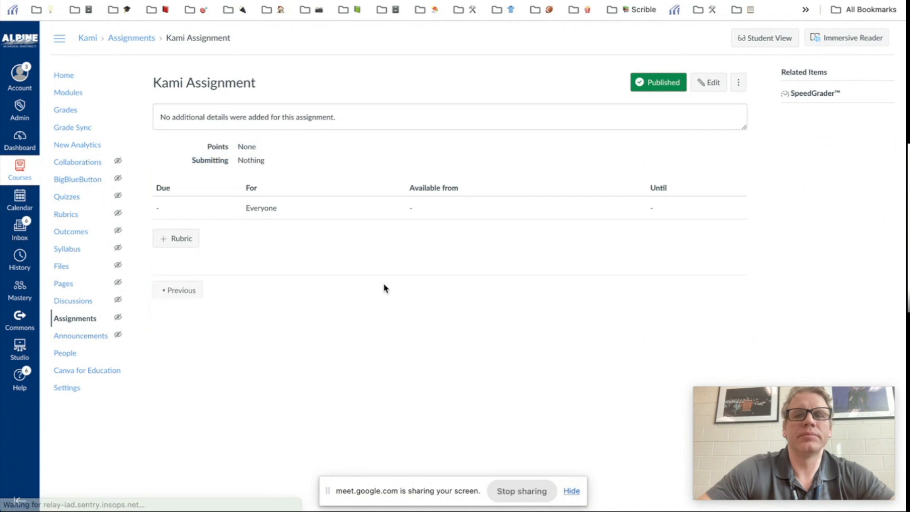
left_click(711, 92)
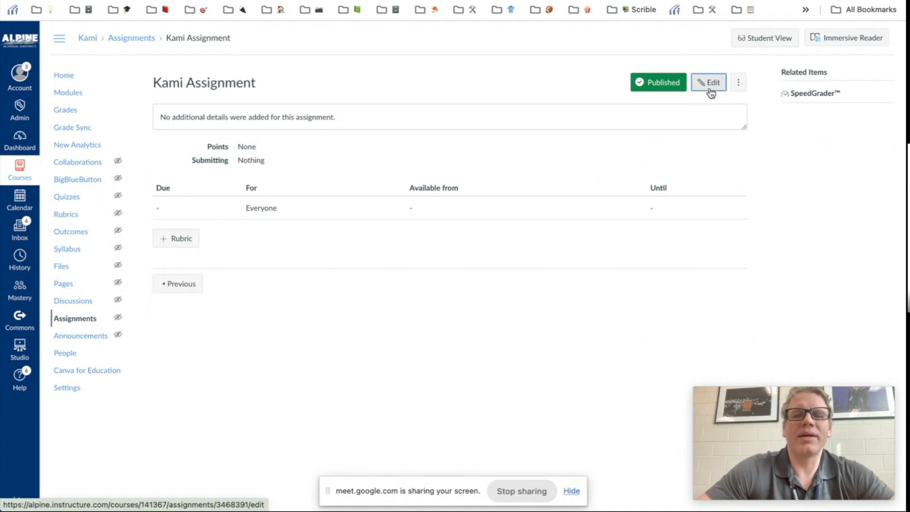
scroll(441, 252, "down", 3)
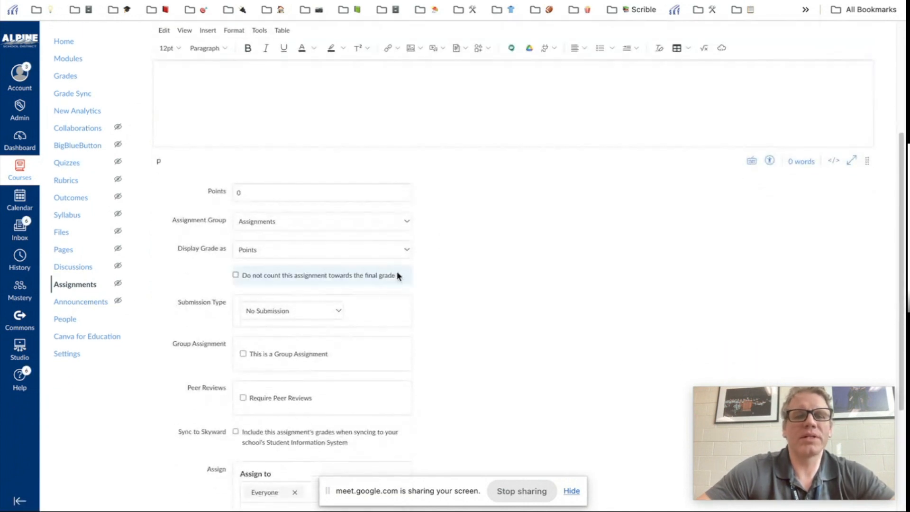
left_click(339, 313)
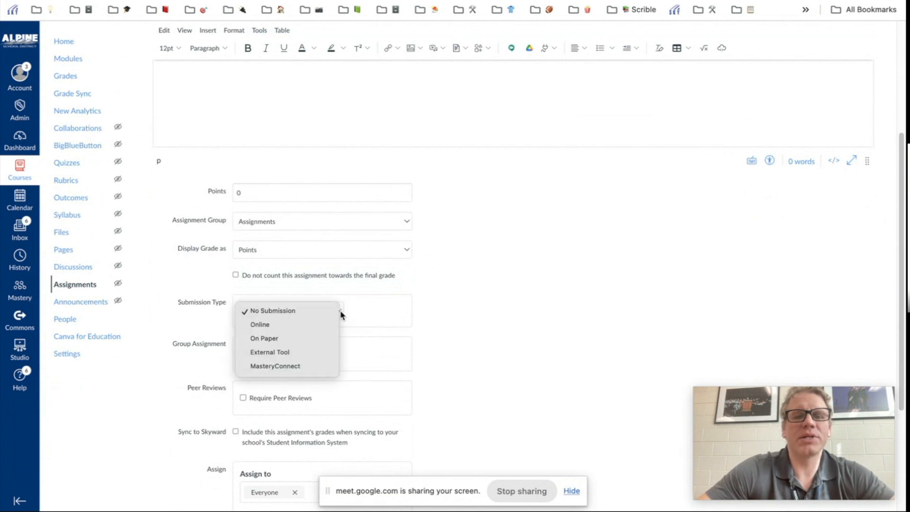
left_click(275, 353)
scroll(275, 357, "down", 1)
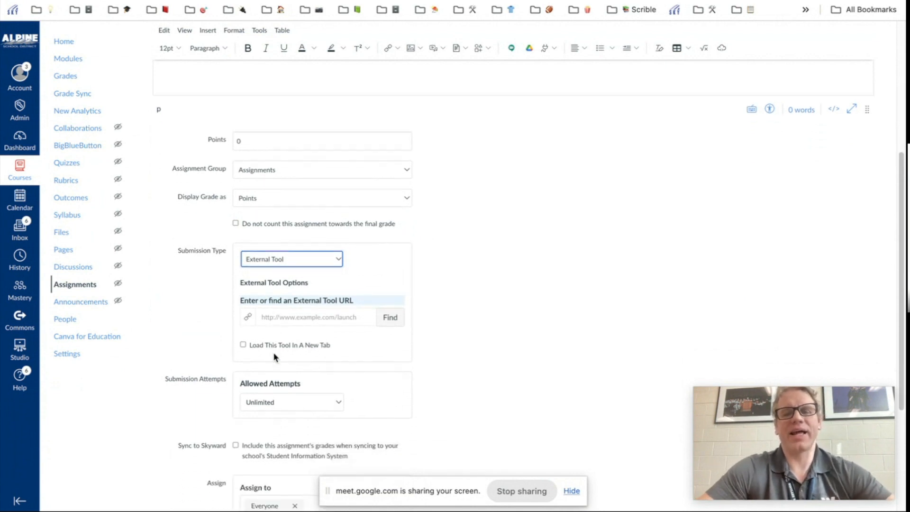
scroll(273, 352, "down", 1)
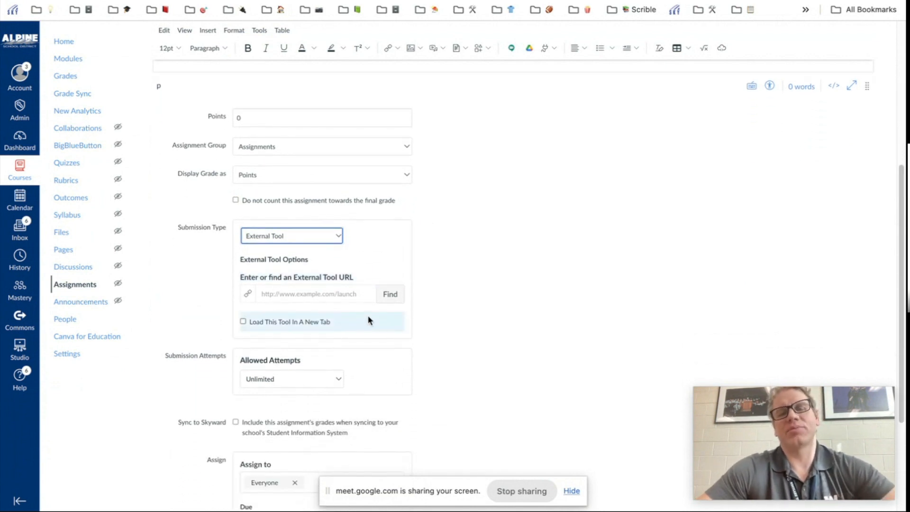
Find and choose "Kami Google Drive Assignment" as the assignment's external tool
left_click(391, 299)
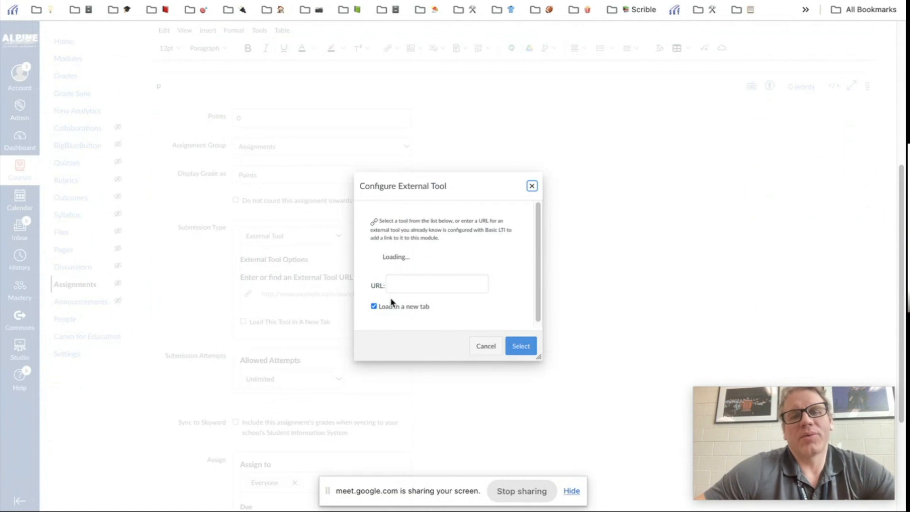
scroll(462, 286, "down", 3)
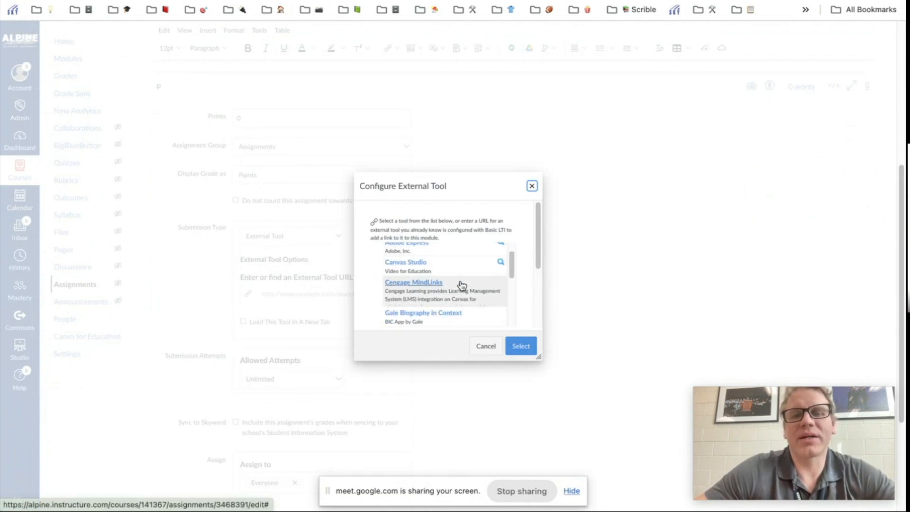
scroll(462, 286, "up", 3)
scroll(463, 285, "down", 5)
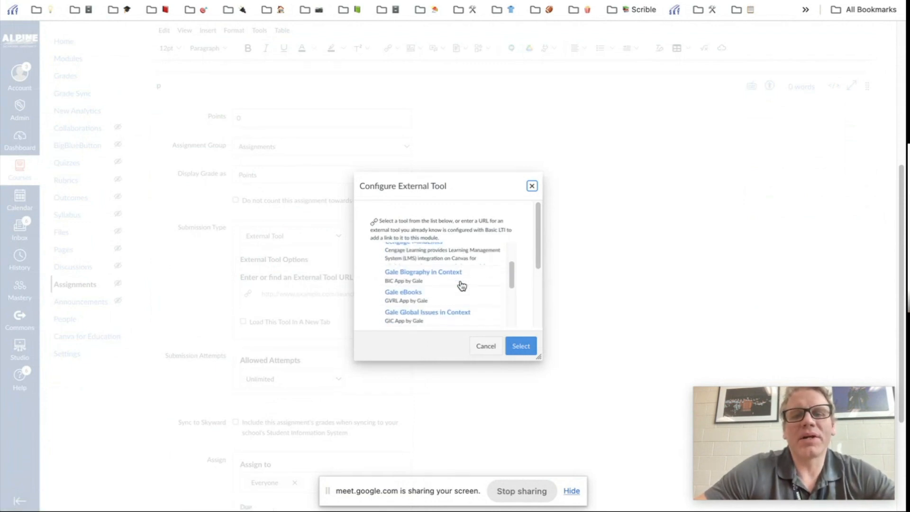
scroll(462, 285, "down", 5)
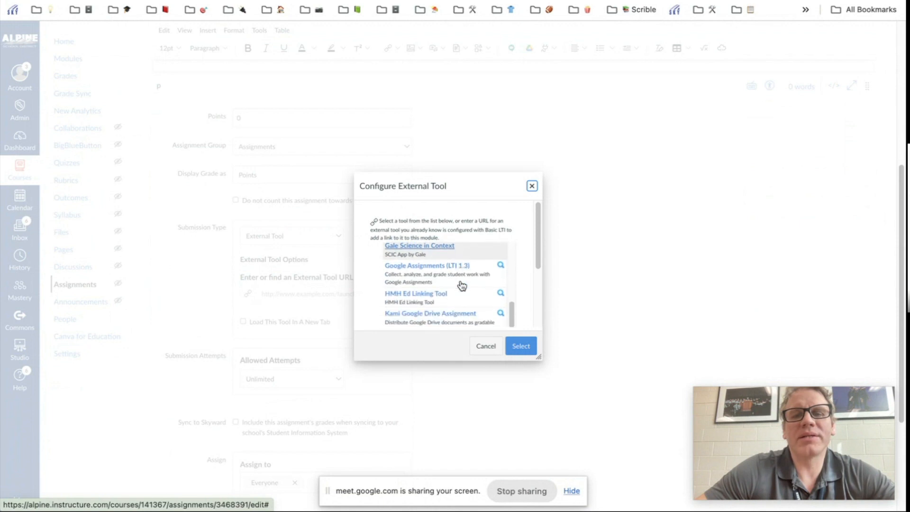
left_click(436, 285)
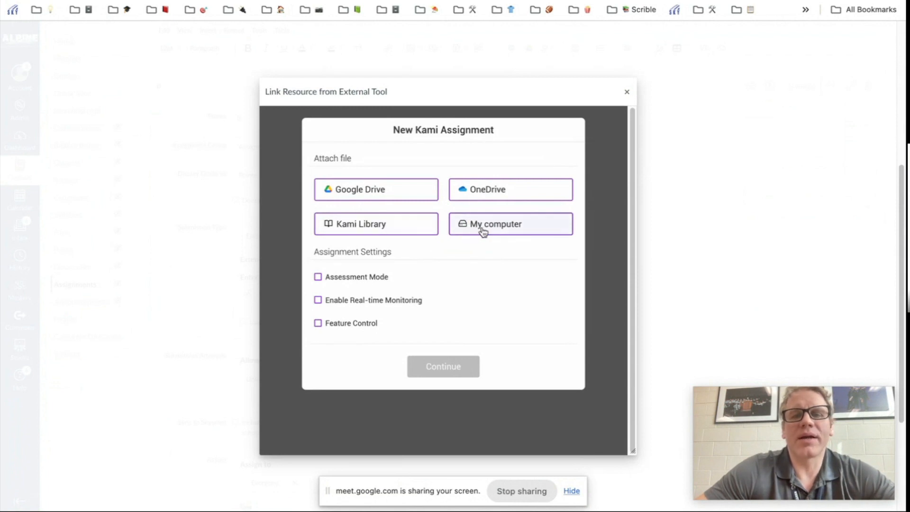
Attach "Bright Star _ Poem Analysis.pdf" from the computer's Downloads folder to the Kami assignment and confirm the external tool selection
left_click(487, 230)
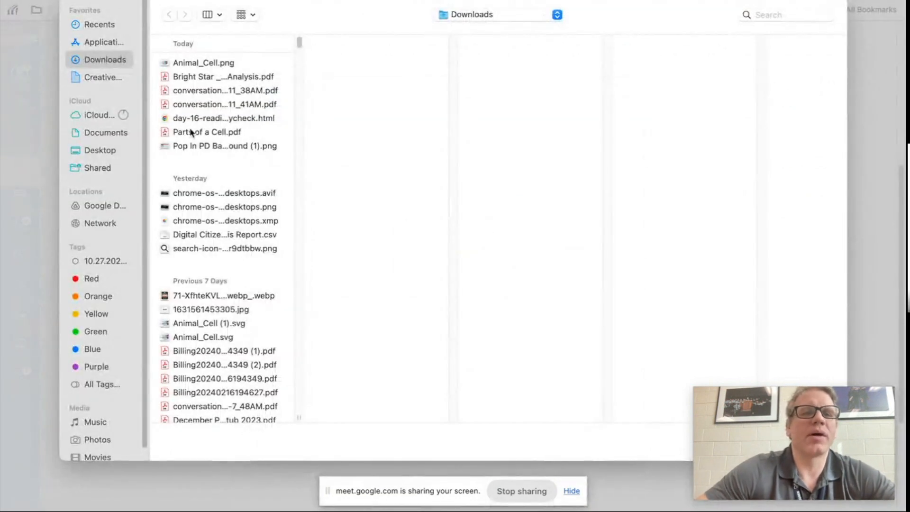
left_click(199, 77)
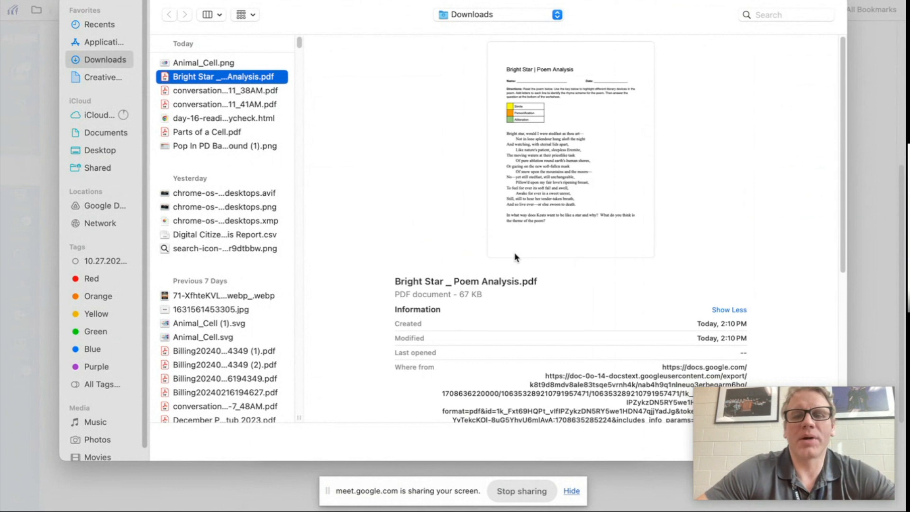
double_click(240, 77)
left_click(437, 366)
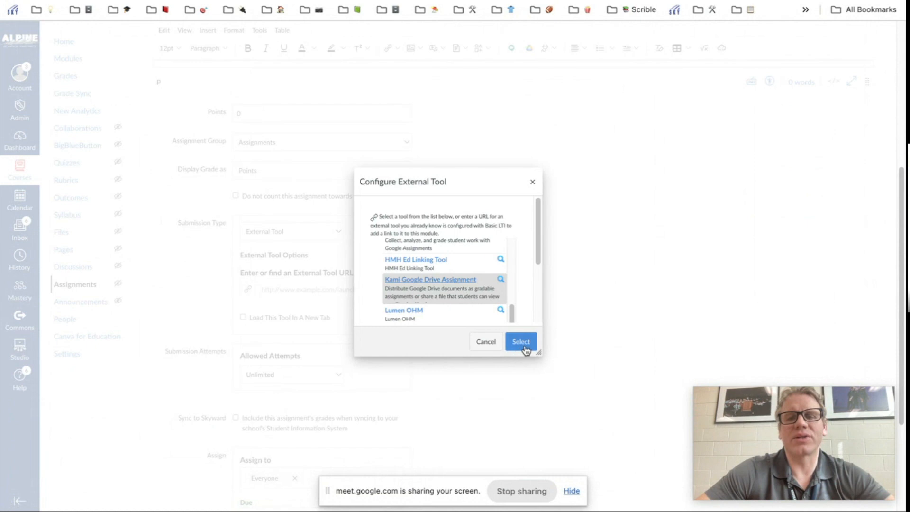
left_click(520, 342)
Look over the assignment's edit form and switch to the Google Meet call
scroll(525, 350, "down", 4)
scroll(525, 349, "up", 5)
scroll(525, 350, "down", 4)
scroll(525, 349, "up", 9)
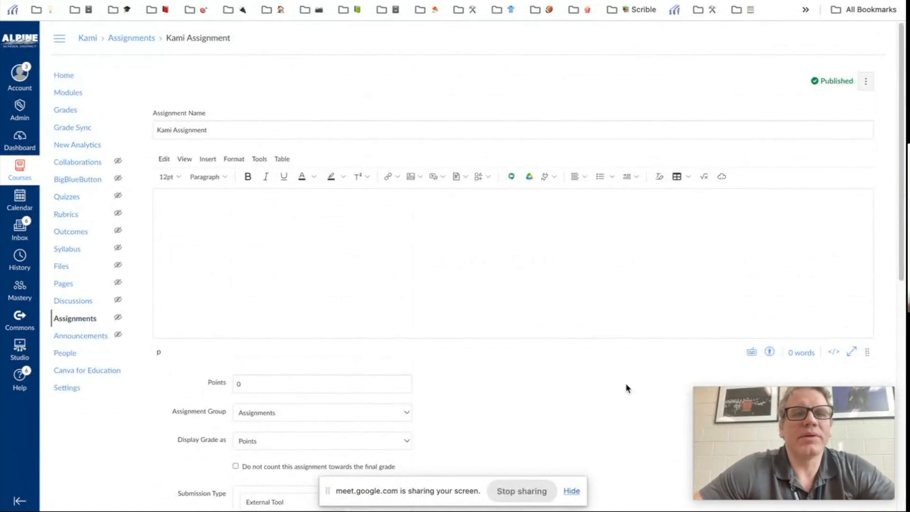
left_click(256, 0)
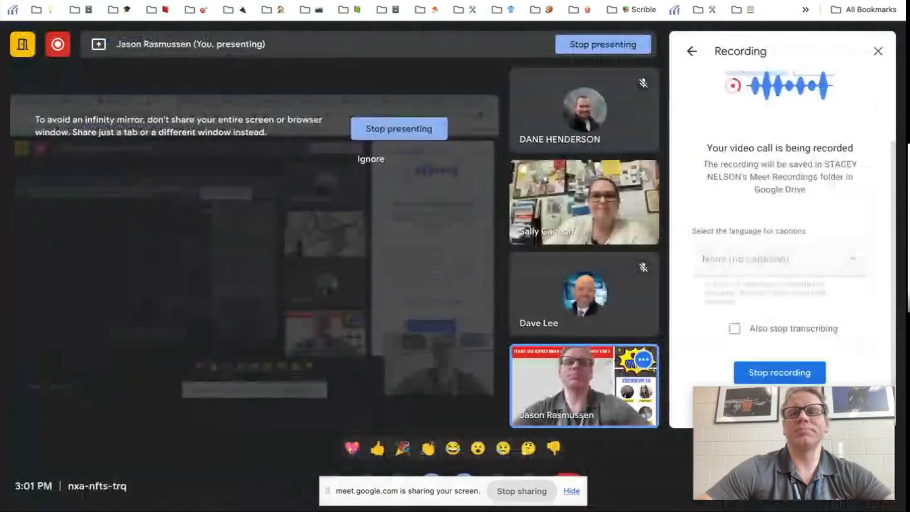